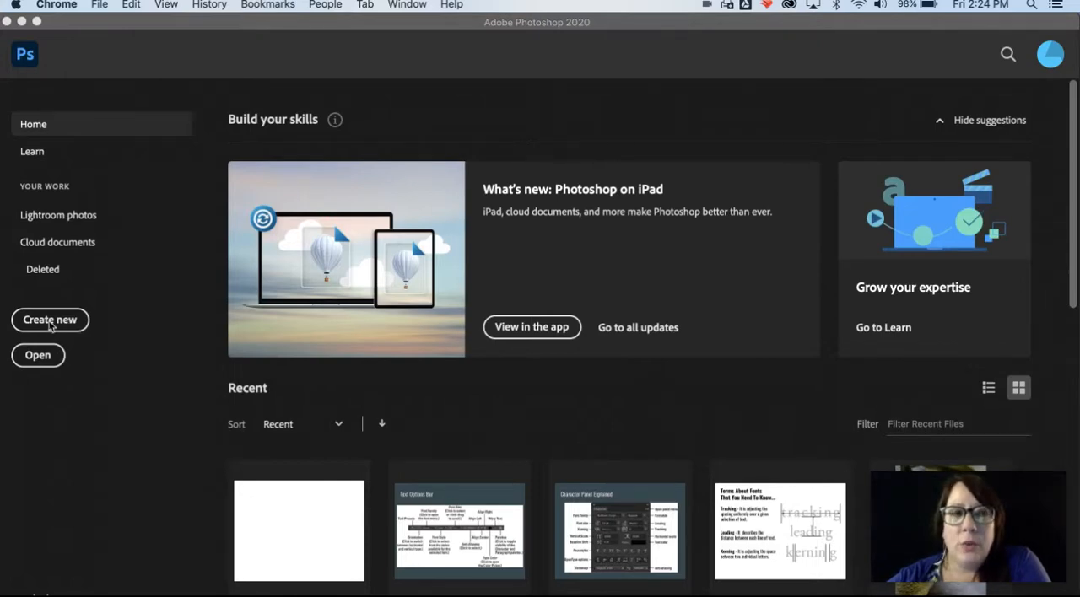
Step: Create a new print document from the Letter preset in landscape orientation, 11 x 8.5 inches at 300 pixels/inch
{"action": "left_click", "coordinate": [50, 321]}
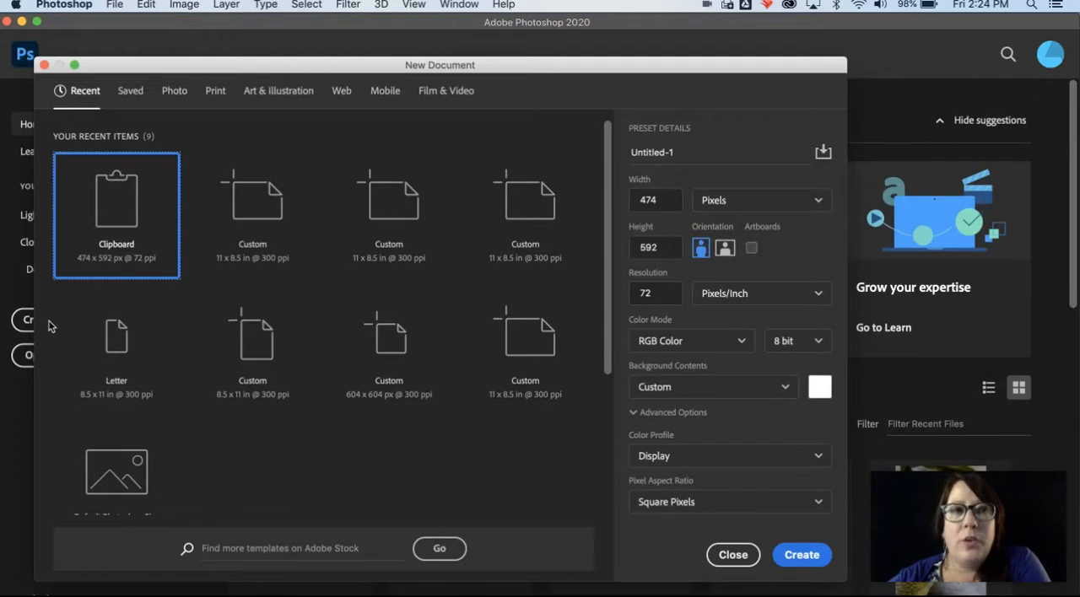
{"action": "left_click", "coordinate": [216, 93]}
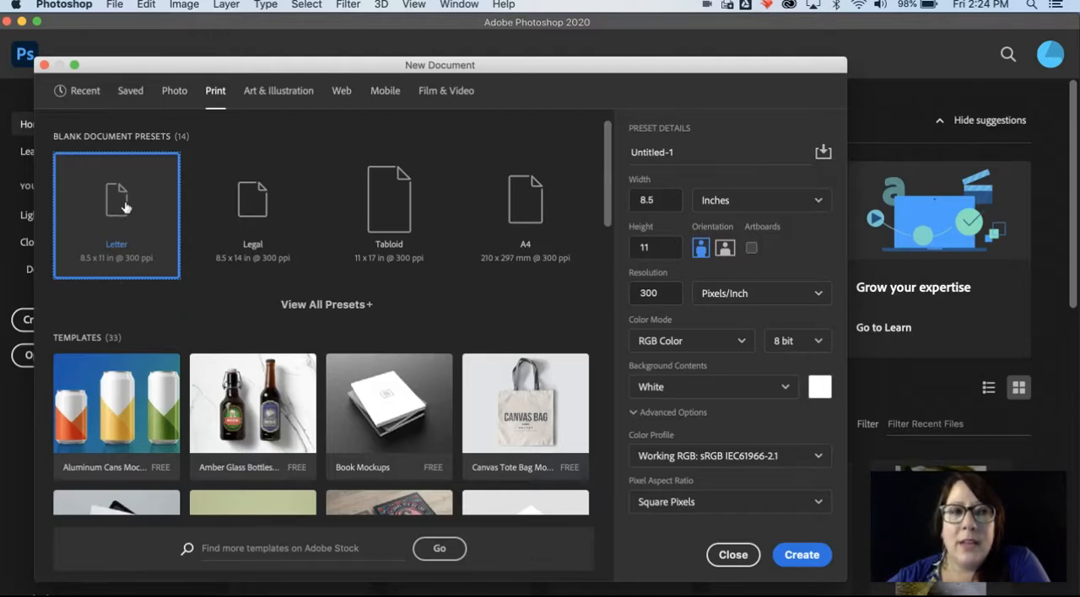
{"action": "left_click", "coordinate": [723, 249]}
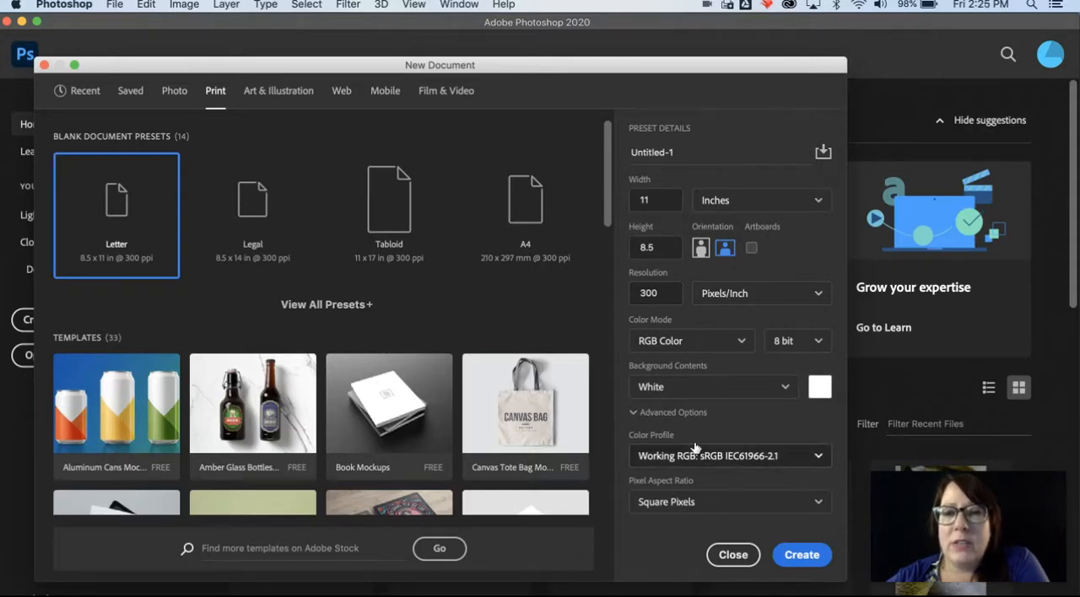
{"action": "left_click", "coordinate": [801, 556]}
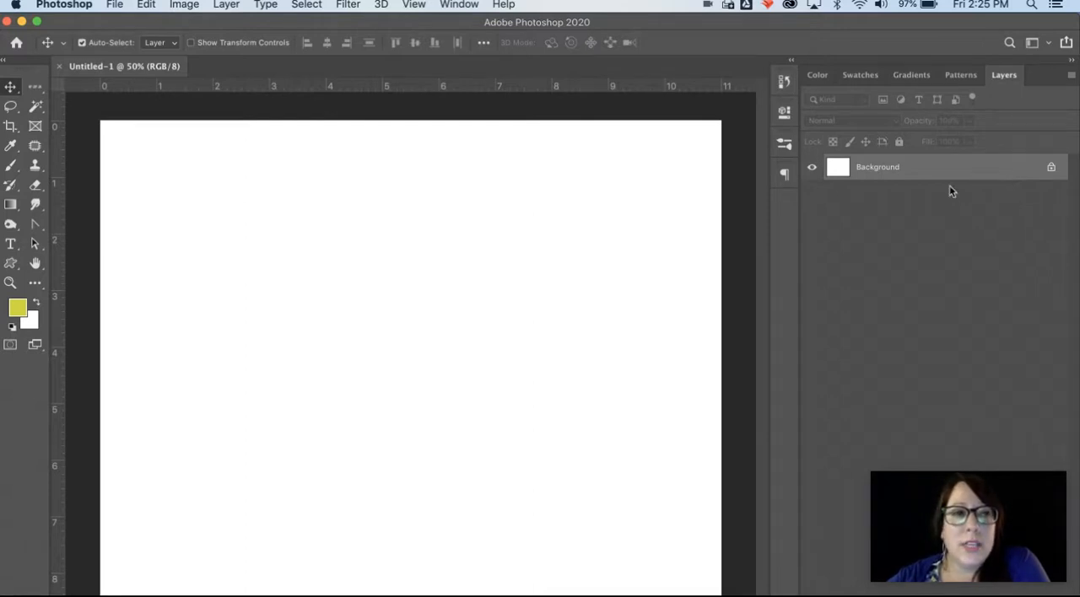
Step: Place a horizontal line of Lorem Ipsum placeholder type near the page's upper-left corner and preview several fonts on it
{"action": "left_click", "coordinate": [11, 245]}
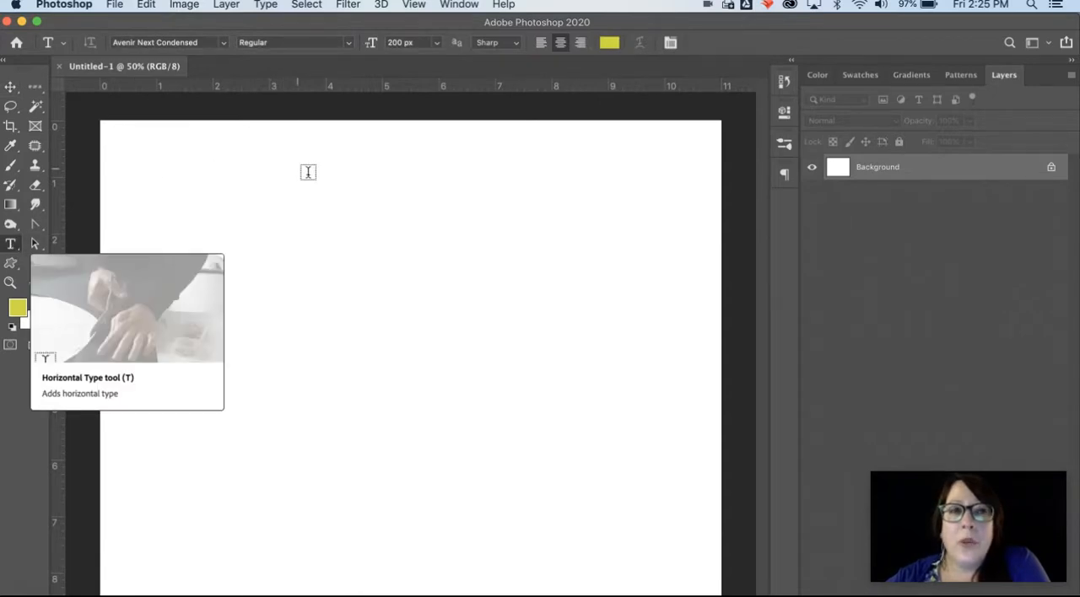
{"action": "left_click", "coordinate": [237, 172]}
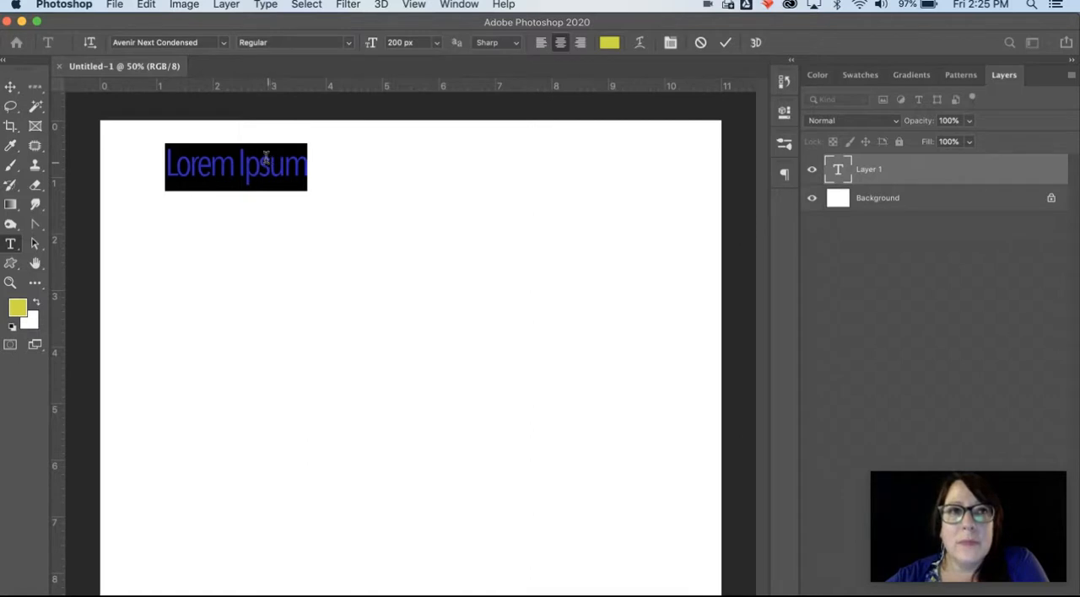
{"action": "left_click", "coordinate": [206, 44]}
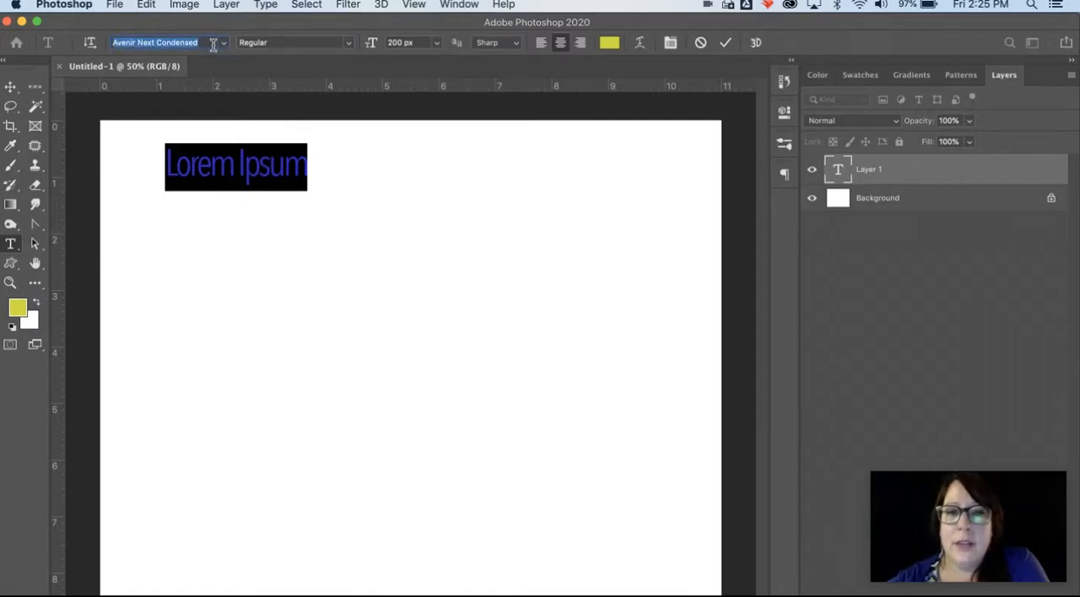
{"action": "key", "text": "Down"}
{"action": "key", "text": "Down"}
{"action": "key", "text": "Down"}
{"action": "key", "text": "Down"}
{"action": "key", "text": "Down"}
{"action": "key", "text": "Down"}
{"action": "key", "text": "Down"}
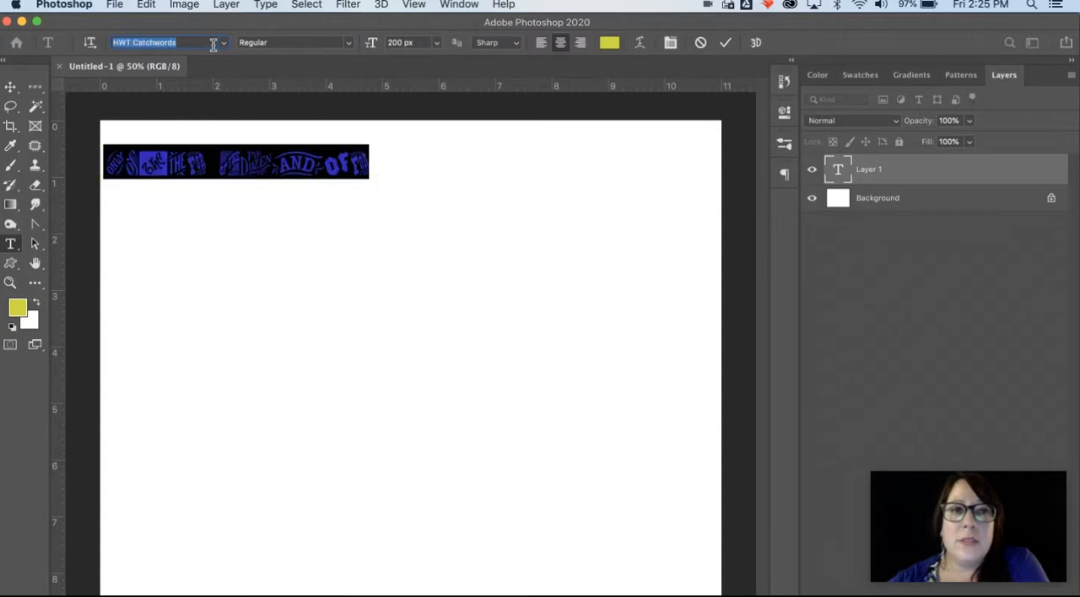
{"action": "key", "text": "Down"}
{"action": "key", "text": "Down"}
{"action": "key", "text": "Down"}
{"action": "key", "text": "Down"}
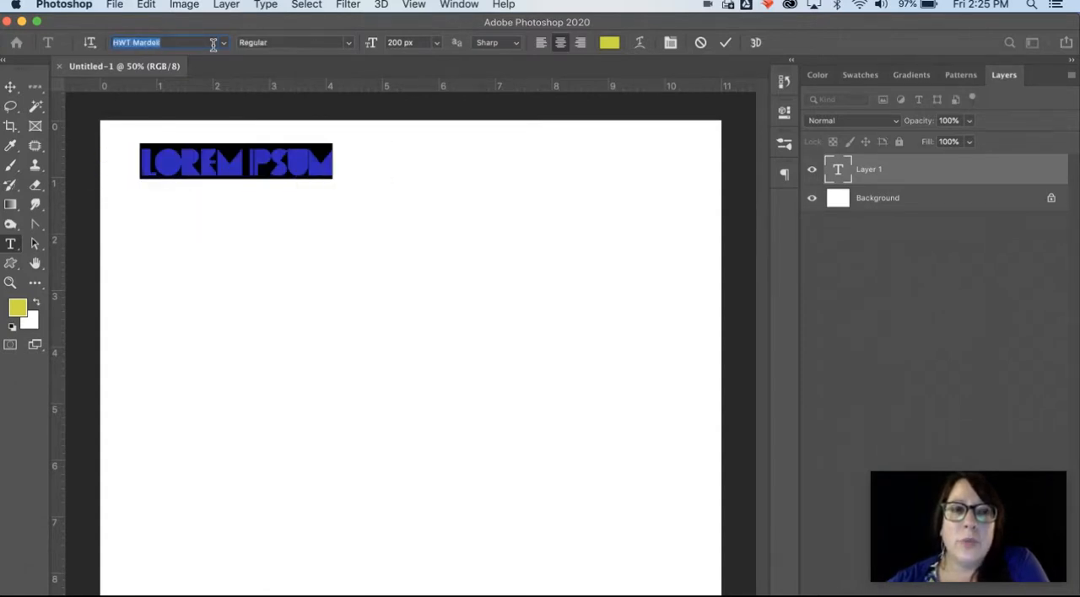
{"action": "key", "text": "Down"}
{"action": "key", "text": "Down"}
{"action": "key", "text": "Down"}
{"action": "key", "text": "Down"}
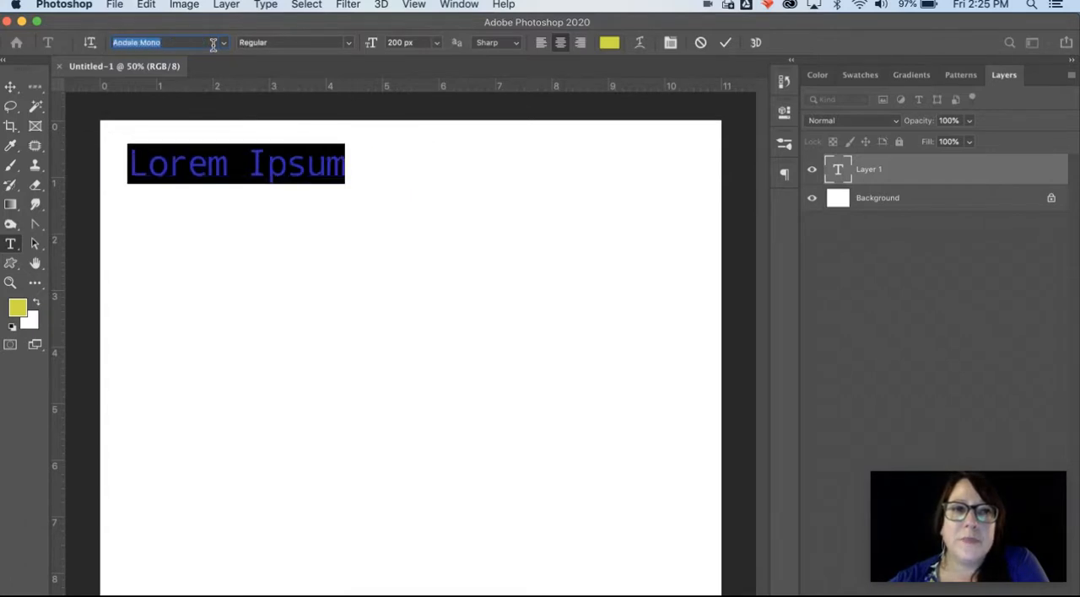
Step: Set the placeholder line's font to Arial Black and move the line slightly to the right
{"action": "left_click", "coordinate": [224, 44]}
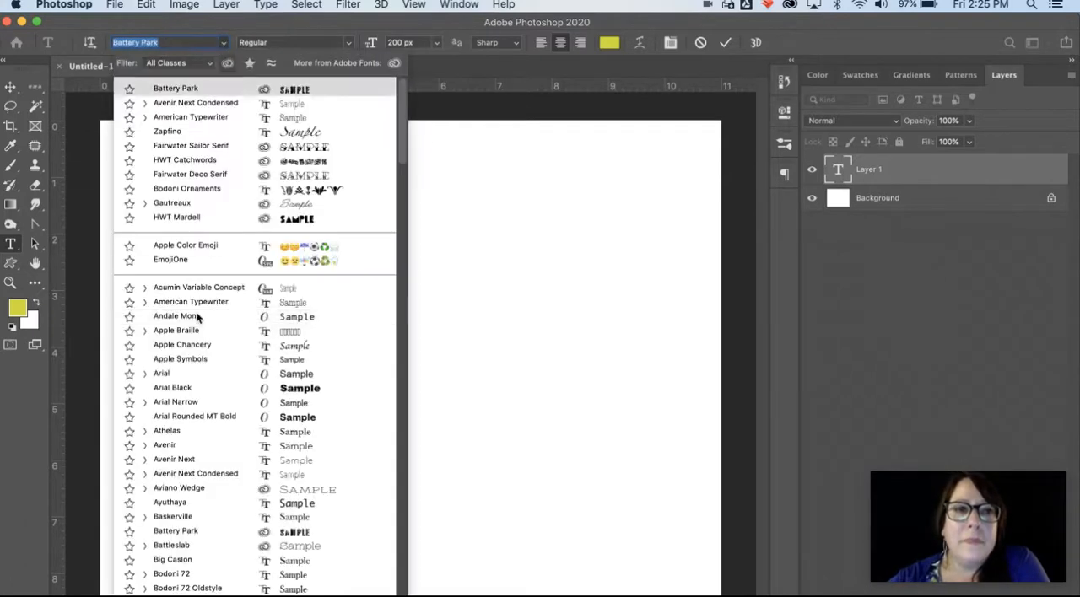
{"action": "left_click", "coordinate": [197, 388]}
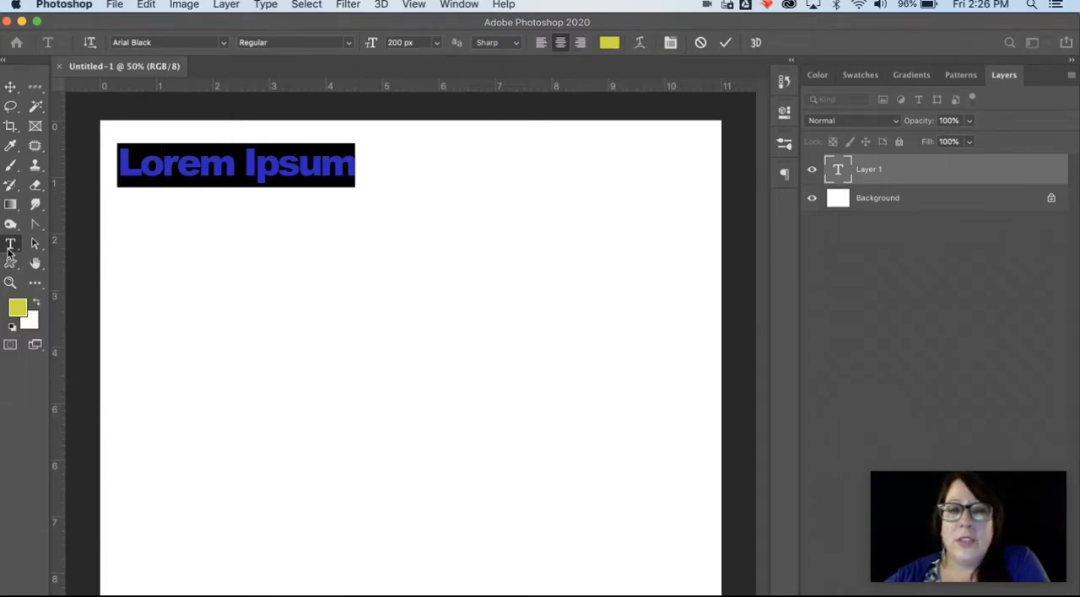
{"action": "left_click", "coordinate": [10, 87]}
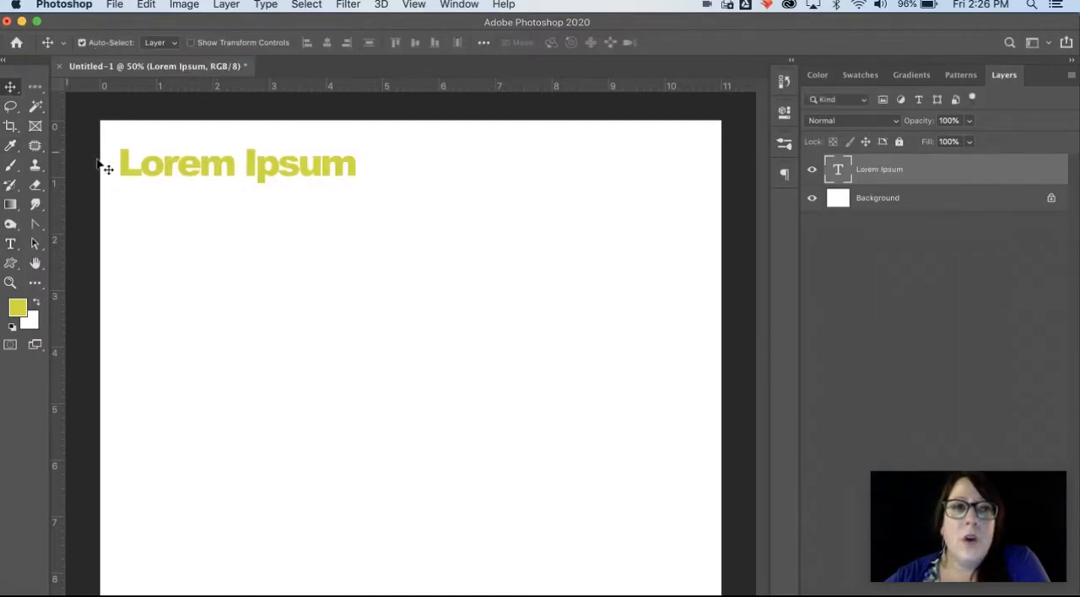
{"action": "mouse_move", "coordinate": [145, 178]}
{"action": "left_mouse_down"}
{"action": "mouse_move", "coordinate": [189, 212]}
{"action": "mouse_move", "coordinate": [146, 220]}
{"action": "mouse_move", "coordinate": [126, 253]}
{"action": "mouse_move", "coordinate": [166, 206]}
{"action": "mouse_move", "coordinate": [156, 173]}
{"action": "left_mouse_up"}
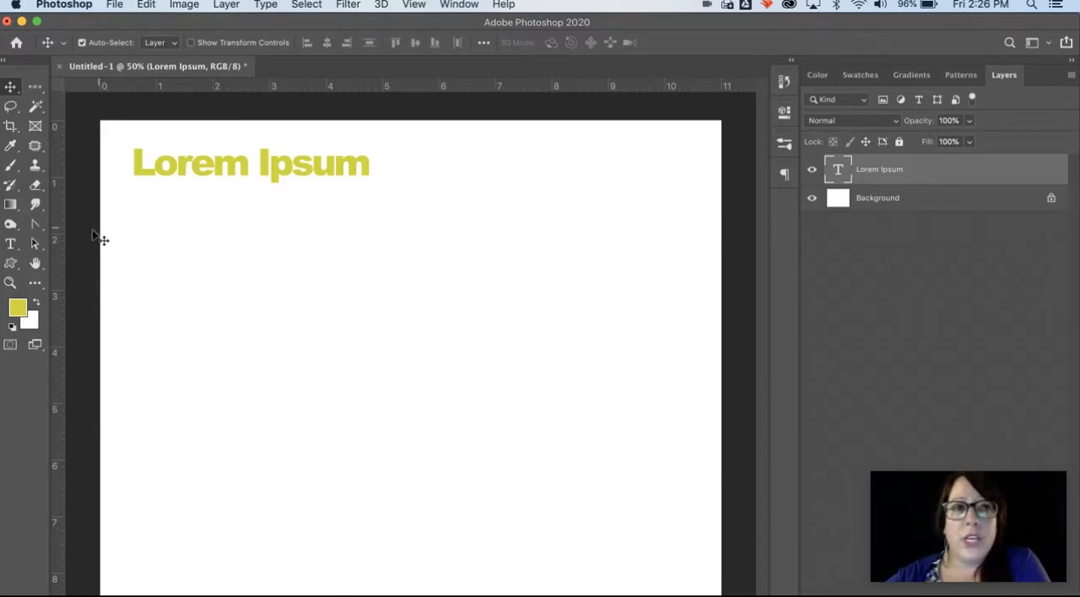
Step: Draw a paragraph type box below the heading with the Horizontal Type tool and resize it to about 5.2 x 5.5 inches
{"action": "left_click", "coordinate": [10, 246]}
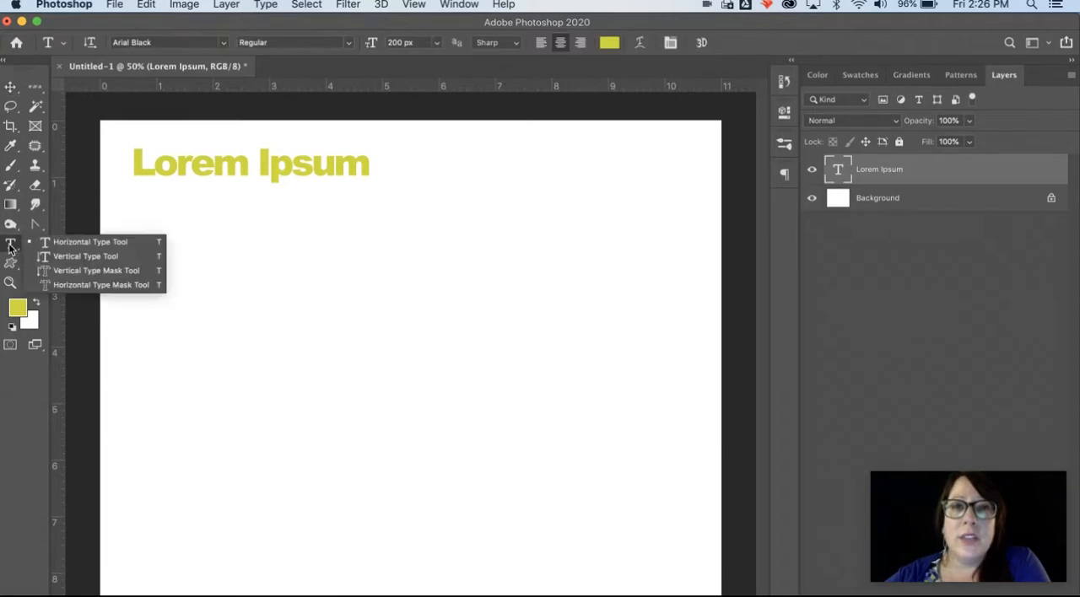
{"action": "left_click", "coordinate": [56, 244]}
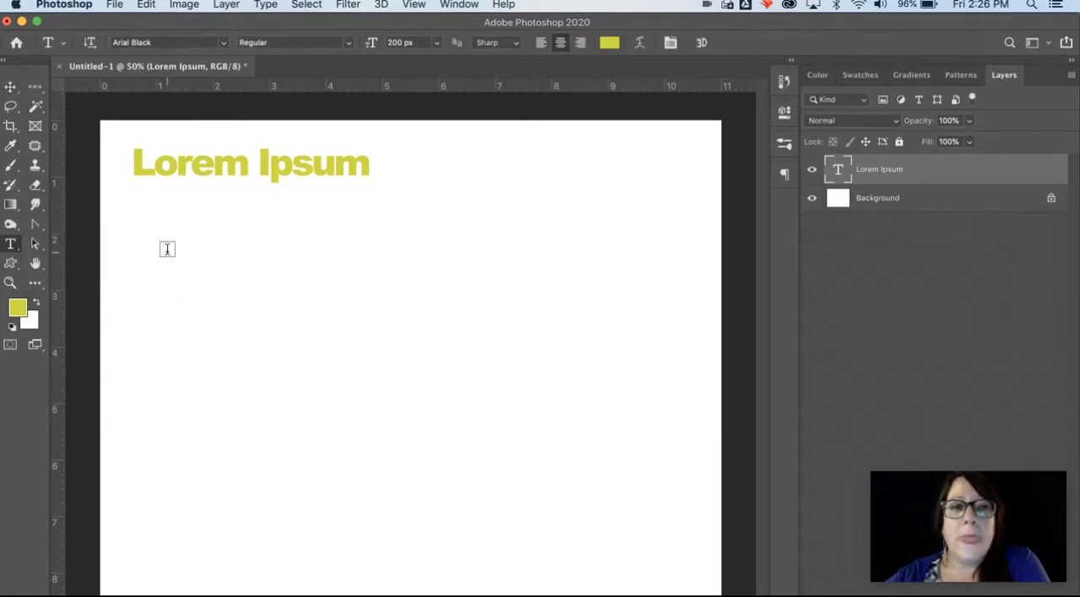
{"action": "left_click_drag", "start_coordinate": [167, 251], "coordinate": [502, 483]}
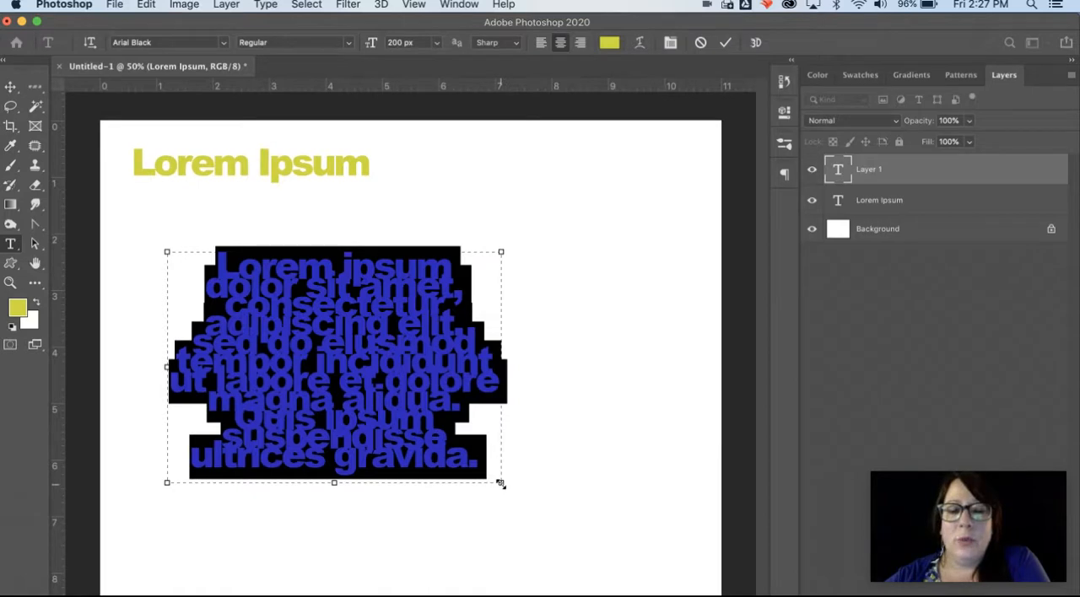
{"action": "left_click_drag", "start_coordinate": [501, 483], "coordinate": [464, 562]}
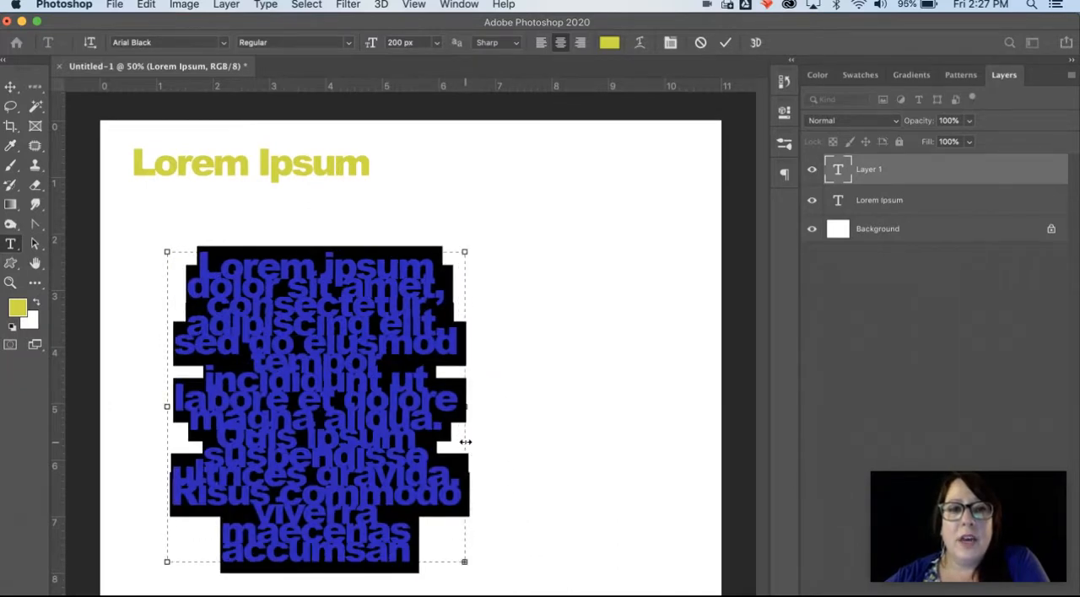
{"action": "left_click_drag", "start_coordinate": [465, 441], "coordinate": [460, 439]}
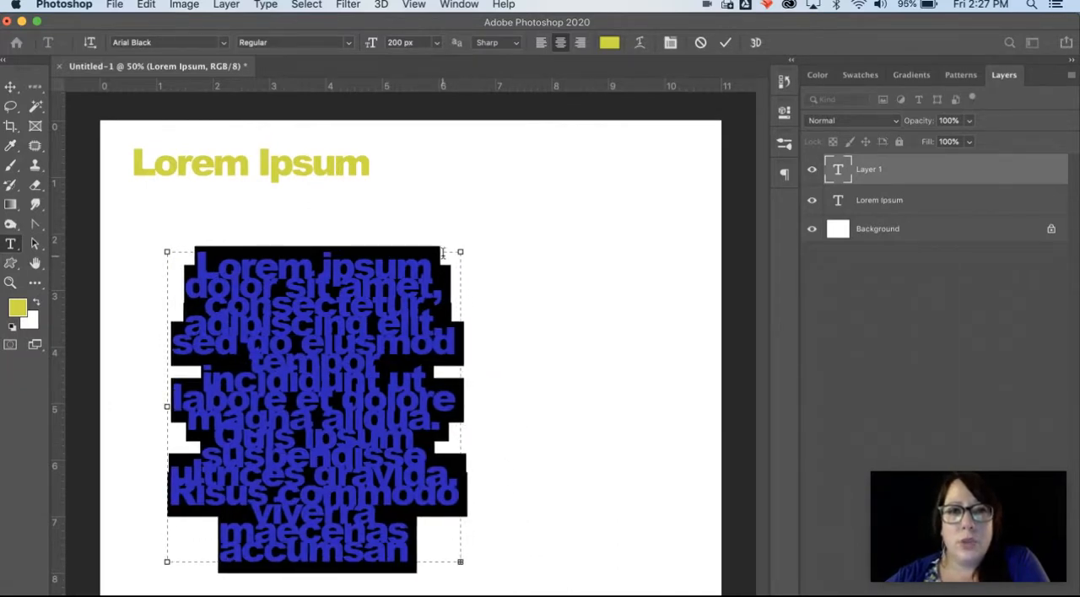
Step: Select all of the paragraph box's text and bring up the Character settings, placing them below the layer list
{"action": "left_click", "coordinate": [407, 349]}
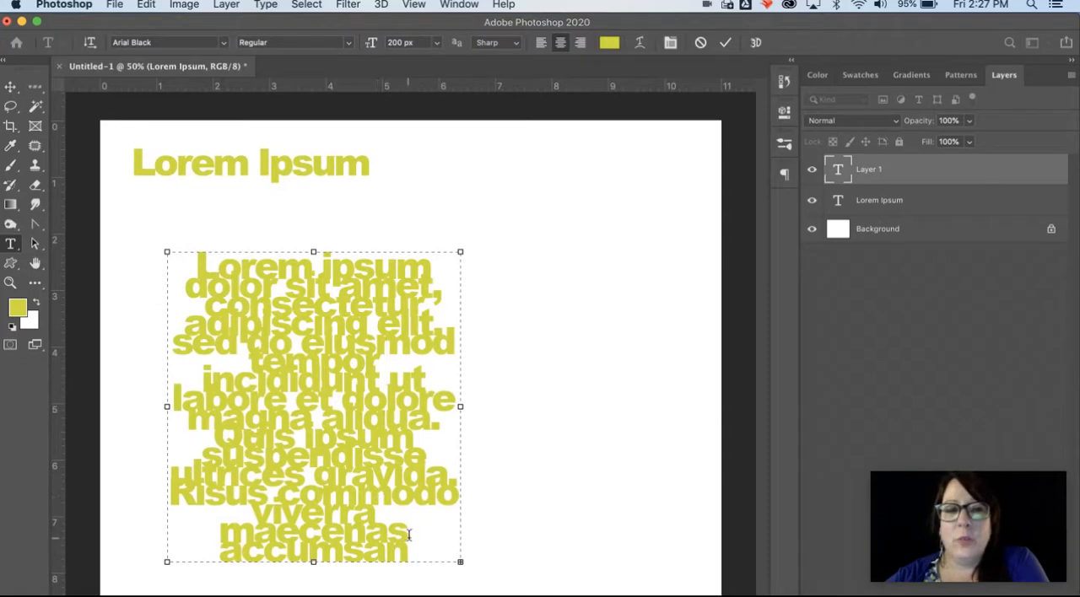
{"action": "left_click_drag", "start_coordinate": [408, 549], "coordinate": [174, 276]}
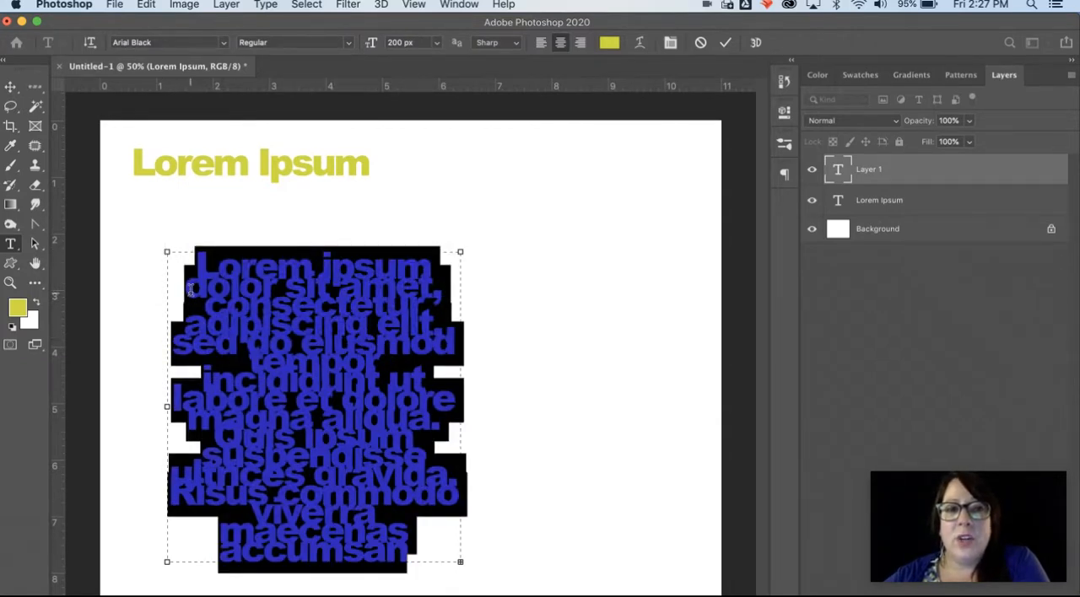
{"action": "left_click", "coordinate": [306, 433]}
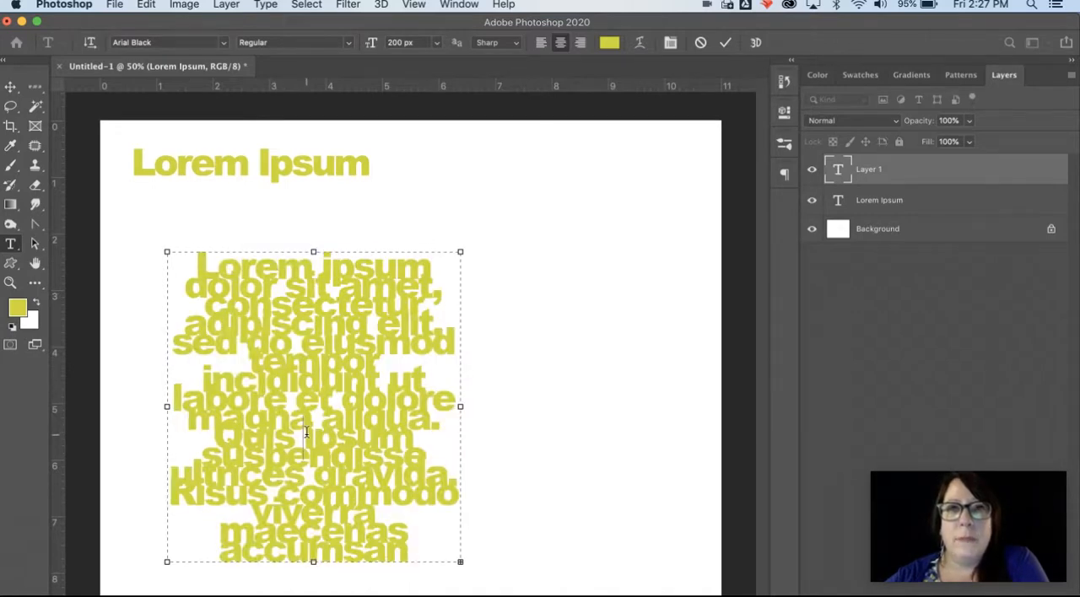
{"action": "left_click_drag", "start_coordinate": [408, 553], "coordinate": [168, 247]}
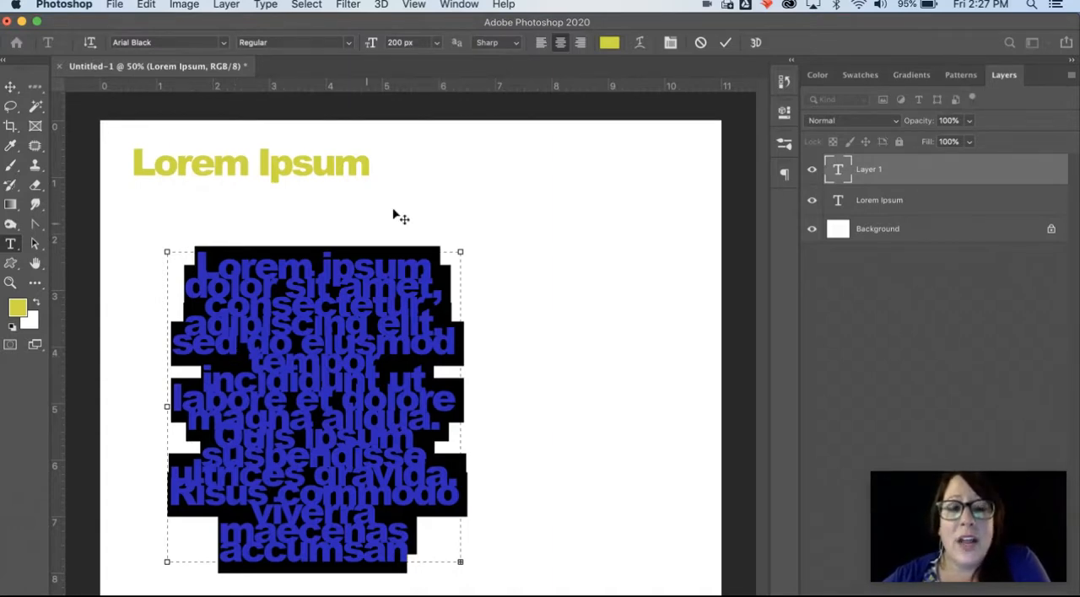
{"action": "left_click", "coordinate": [460, 5]}
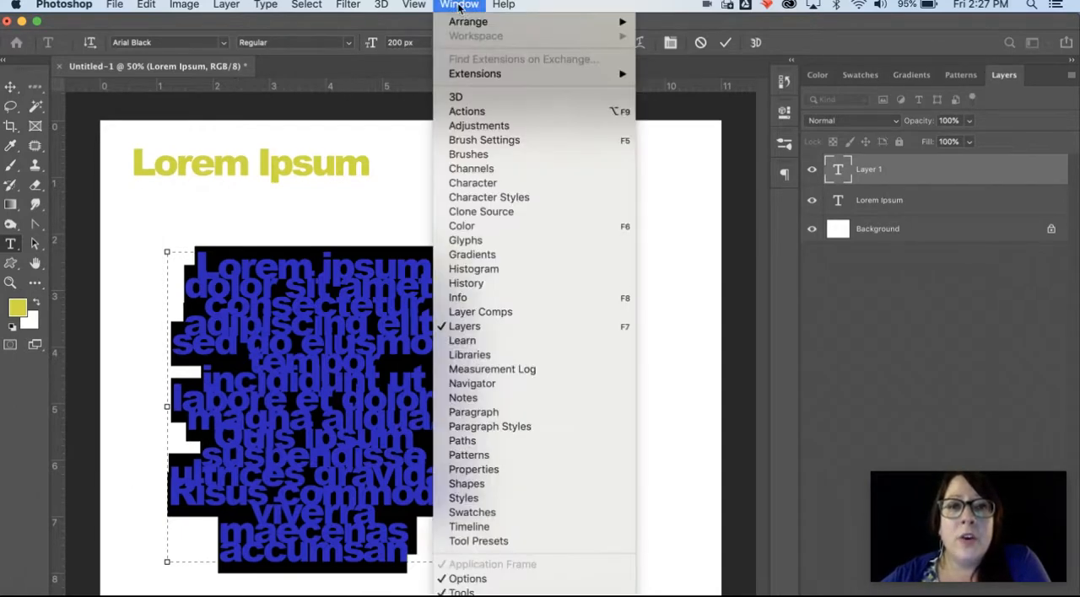
{"action": "left_click", "coordinate": [478, 184]}
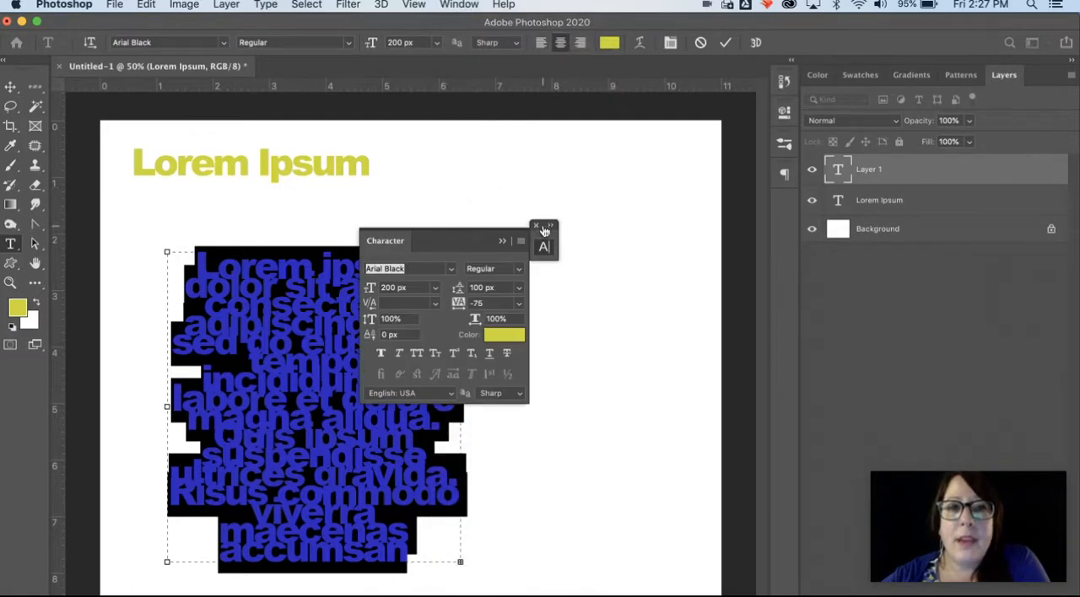
{"action": "left_click_drag", "start_coordinate": [445, 232], "coordinate": [926, 291]}
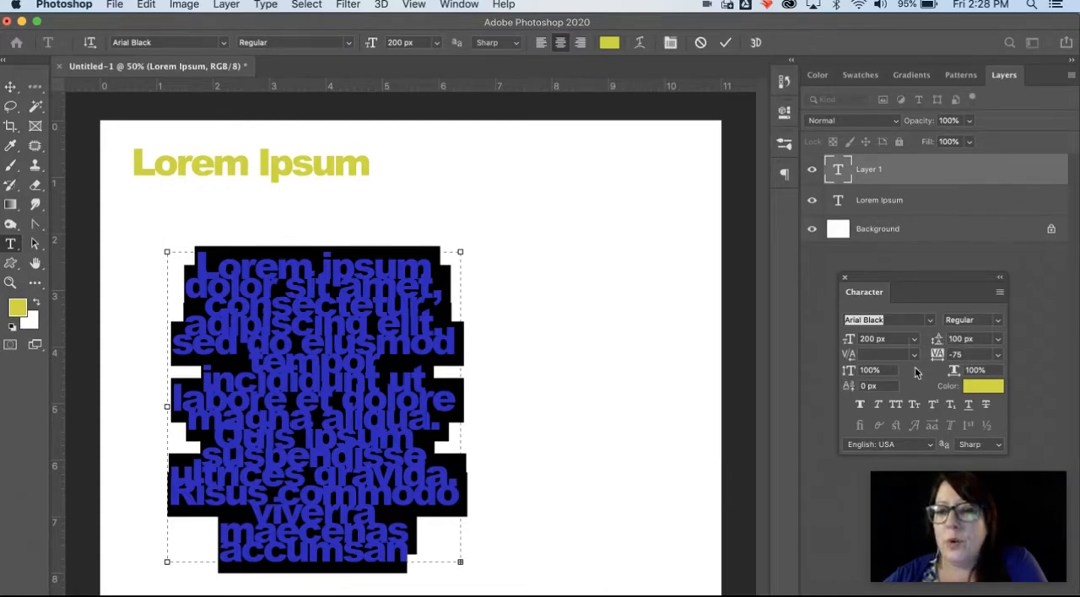
Step: Set the selected paragraph text's tracking to 0 and its leading to Auto
{"action": "left_click", "coordinate": [997, 356]}
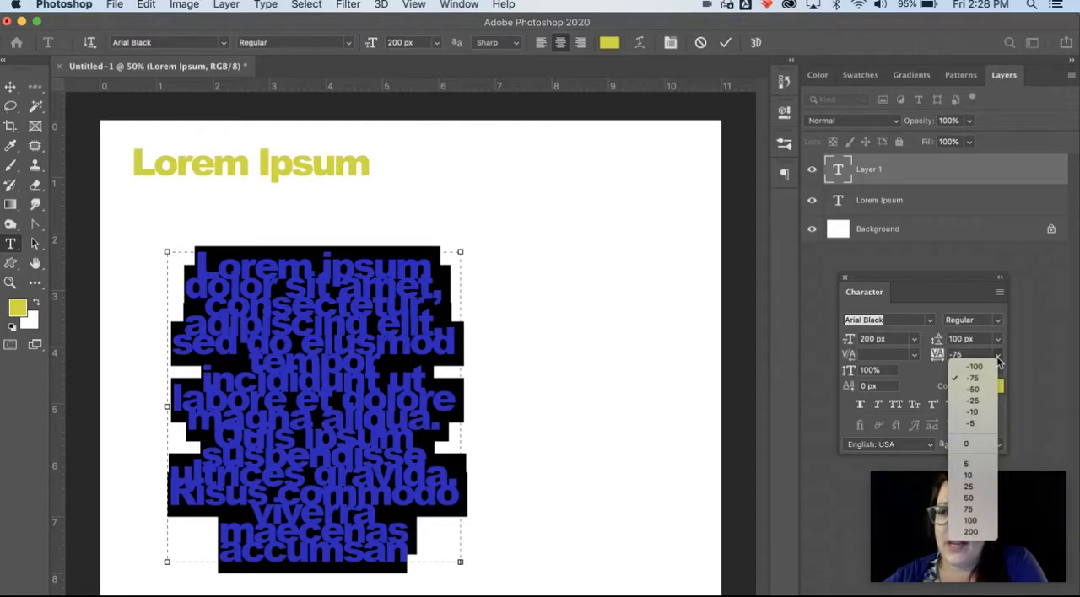
{"action": "left_click", "coordinate": [976, 444]}
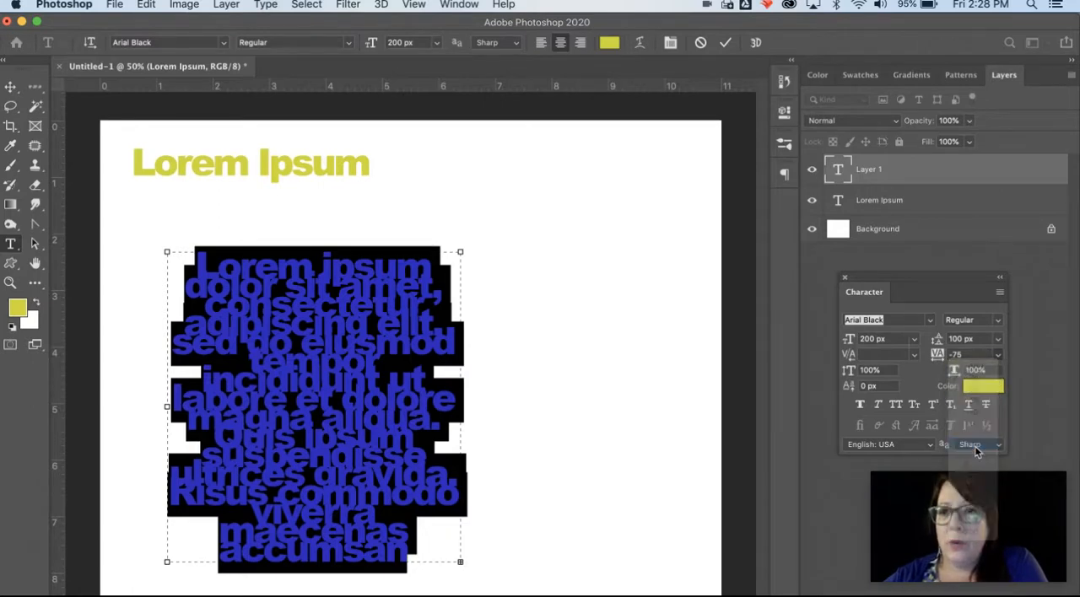
{"action": "left_click", "coordinate": [998, 340]}
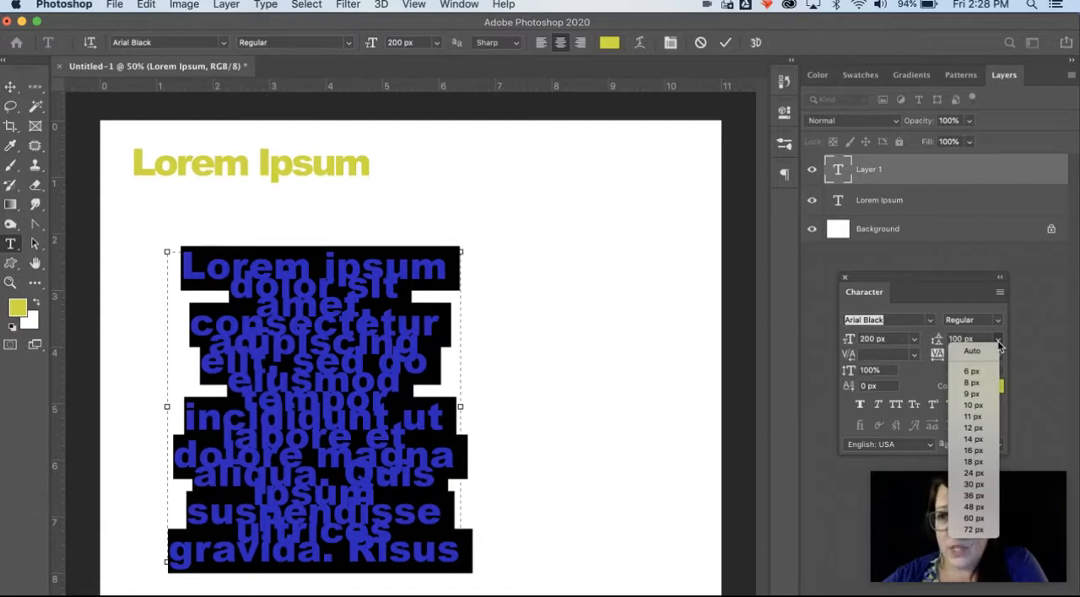
{"action": "left_click", "coordinate": [972, 351]}
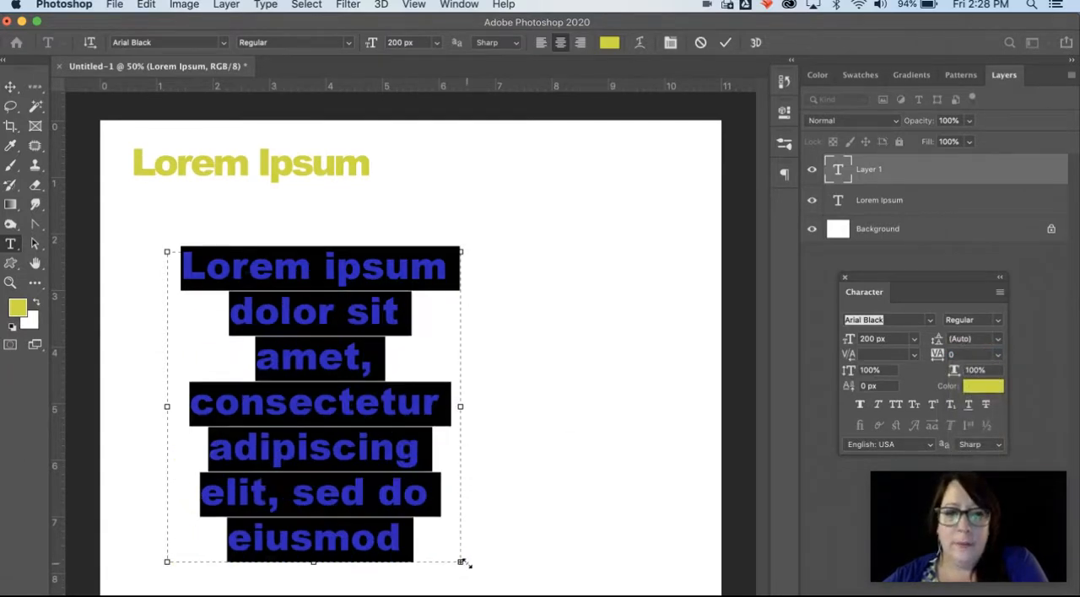
Step: Widen the paragraph box to about 8 inches and replace all its placeholder text with "kjlkj;lkjl;kj;lkj"
{"action": "left_click_drag", "start_coordinate": [459, 561], "coordinate": [621, 555]}
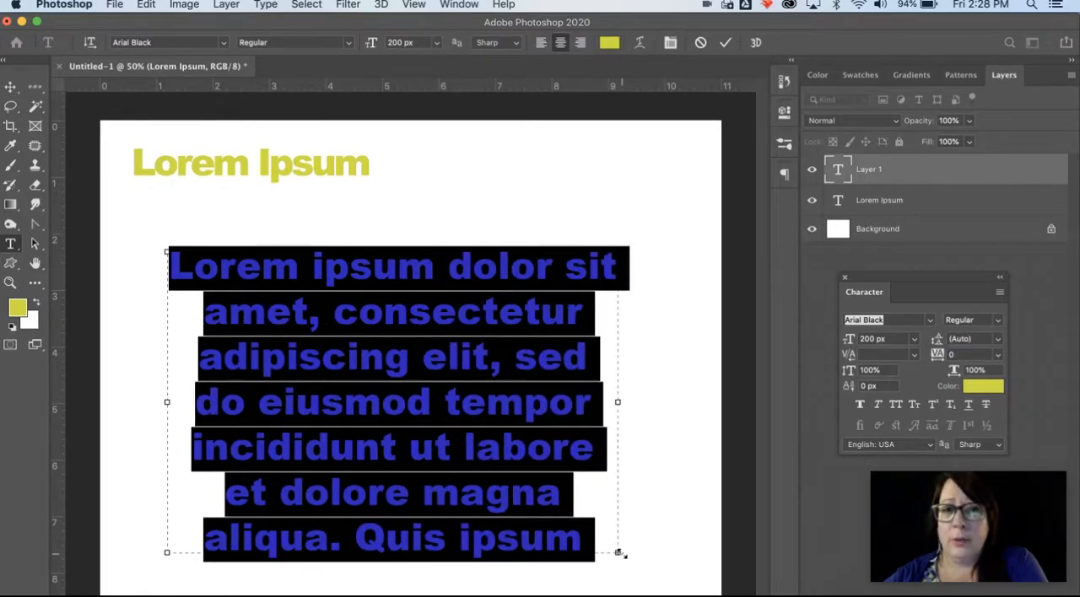
{"action": "left_click_drag", "start_coordinate": [601, 540], "coordinate": [173, 248]}
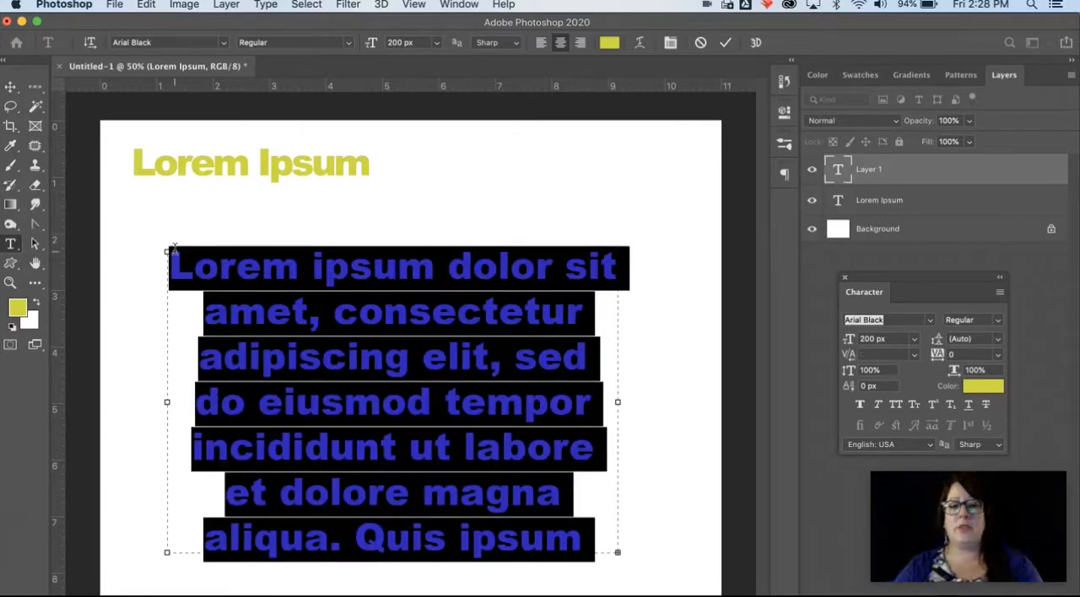
{"action": "key", "text": "BackSpace"}
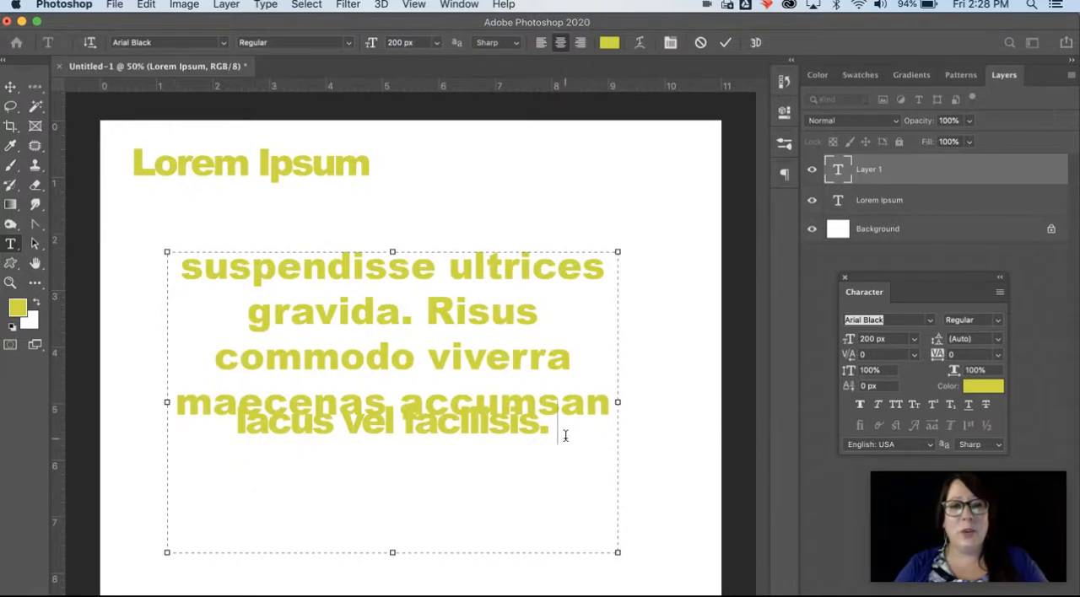
{"action": "left_click_drag", "start_coordinate": [562, 436], "coordinate": [152, 258]}
{"action": "key", "text": "BackSpace"}
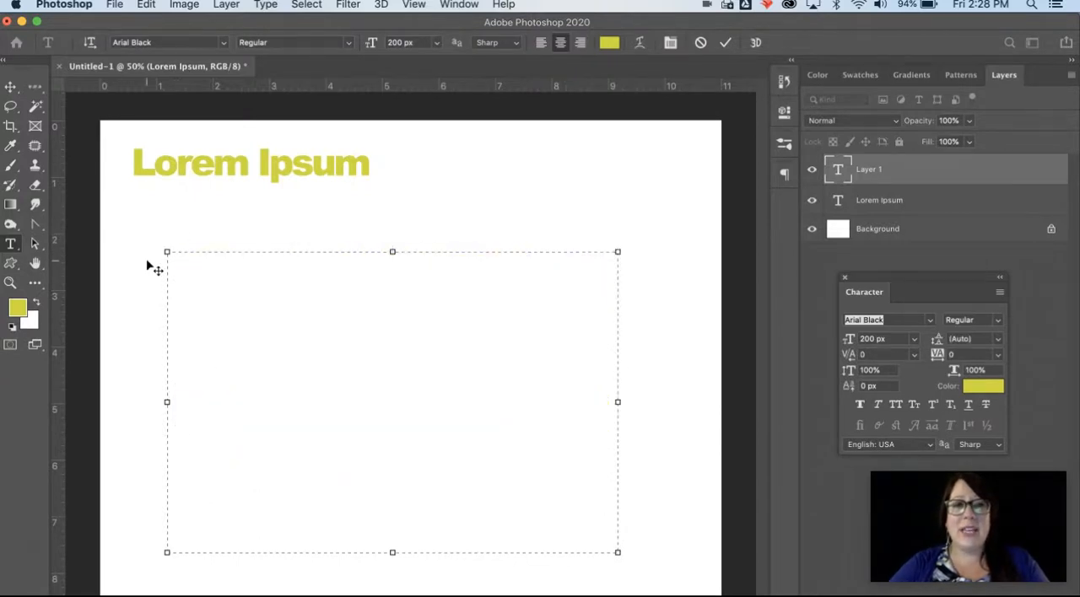
{"action": "type", "text": "kjlkj;lkjl;kj;lkj"}
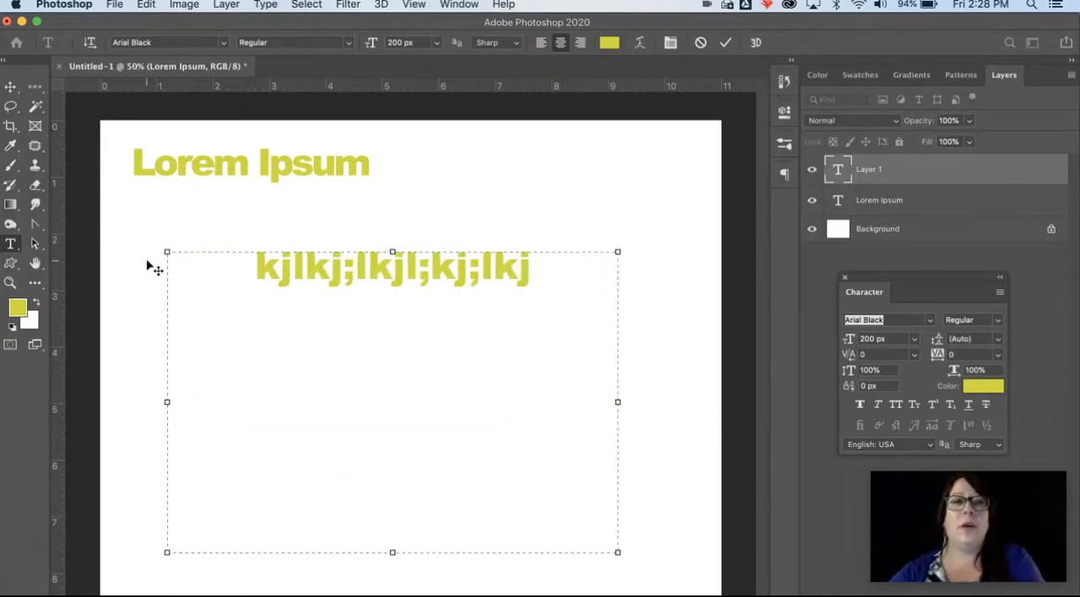
Step: Commit the paragraph text, deselect its layer and close the untitled document without saving it
{"action": "left_click", "coordinate": [11, 87]}
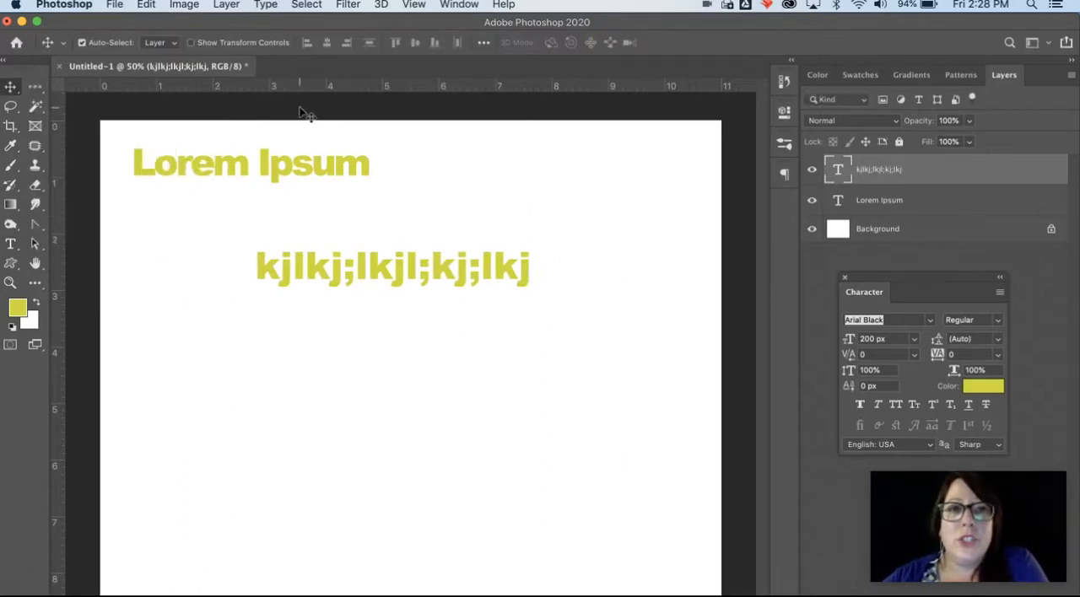
{"action": "left_click", "coordinate": [301, 110]}
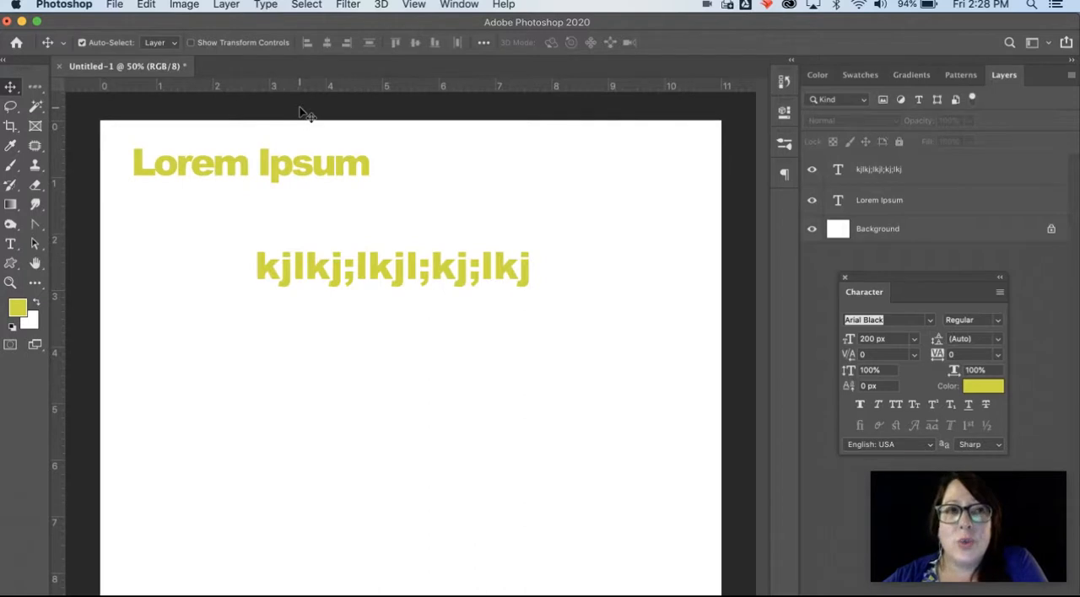
{"action": "left_click", "coordinate": [60, 67]}
{"action": "left_click", "coordinate": [497, 242]}
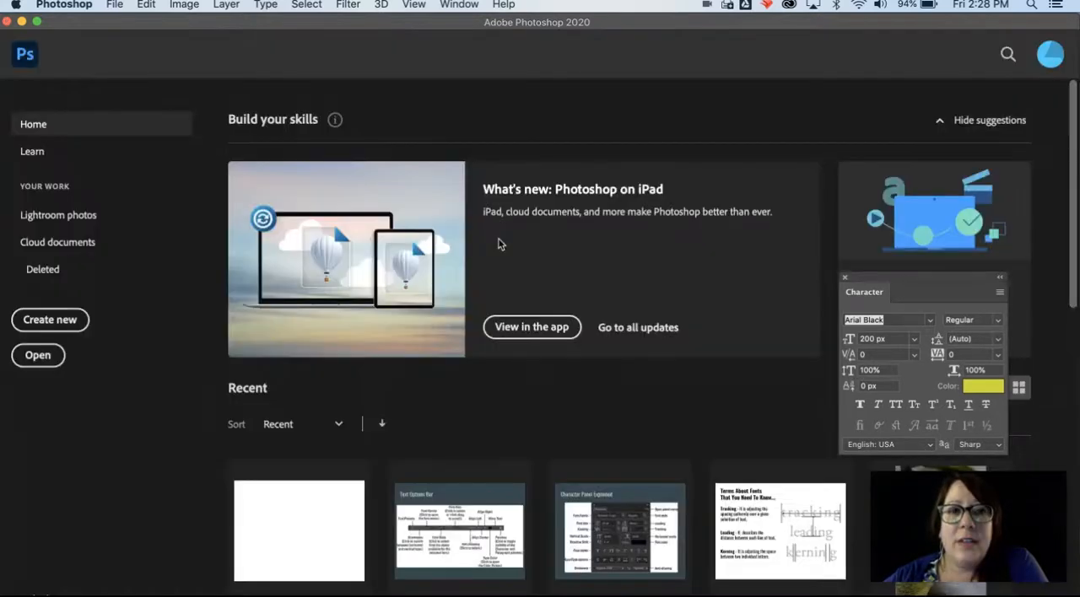
Step: Open the recent QuoteProject.psd file and show its hidden quote text layer, moving the quote slightly up the page
{"action": "left_click", "coordinate": [310, 520]}
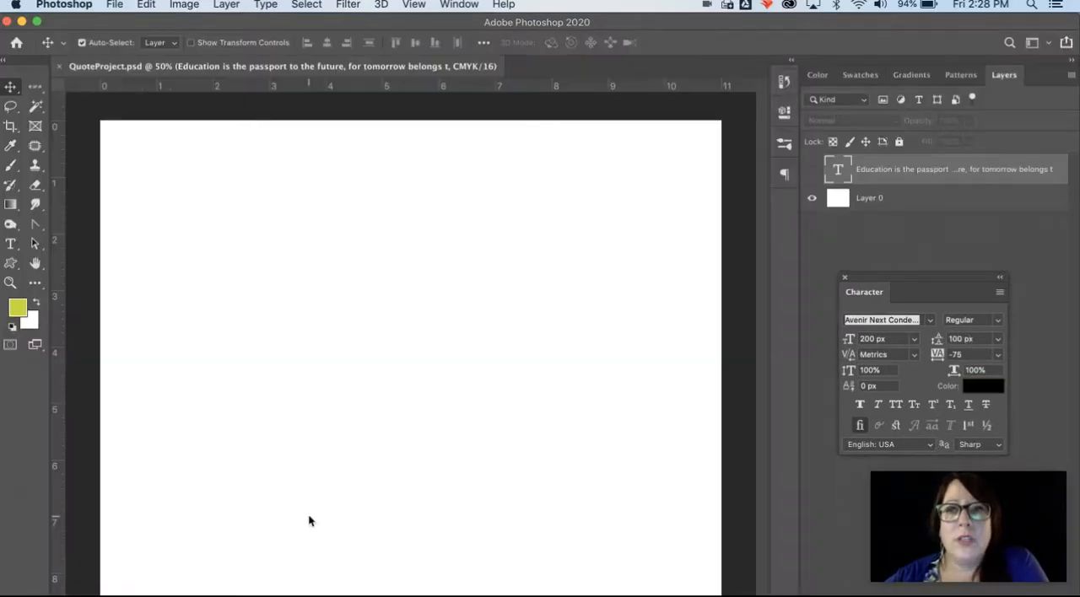
{"action": "left_click", "coordinate": [812, 170]}
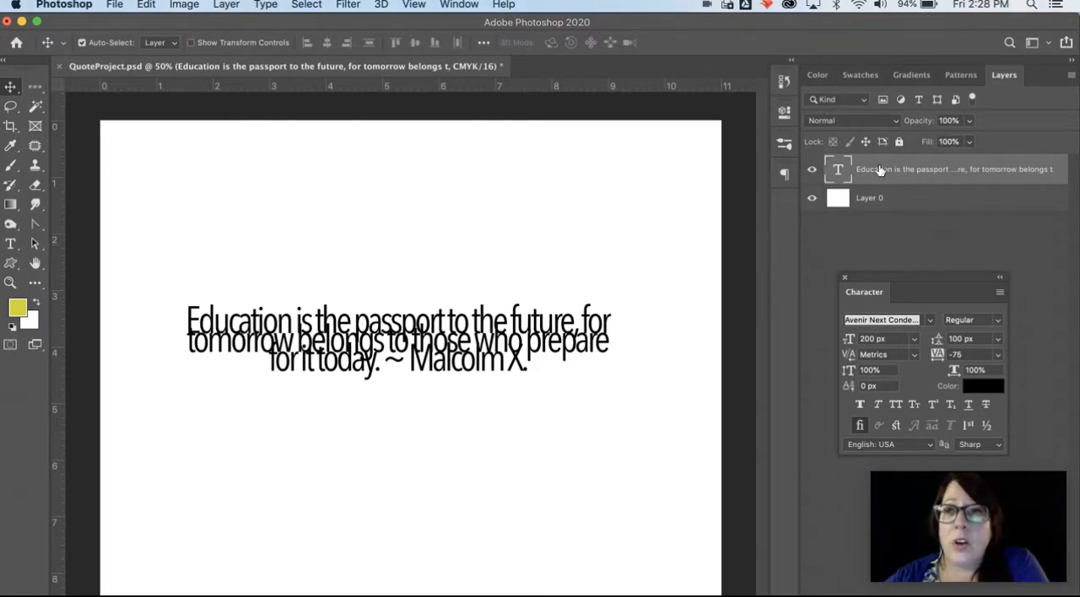
{"action": "left_click_drag", "start_coordinate": [414, 344], "coordinate": [401, 314]}
Step: Select all of the quote text with the Horizontal Type tool and set its tracking to 0
{"action": "left_click", "coordinate": [10, 244]}
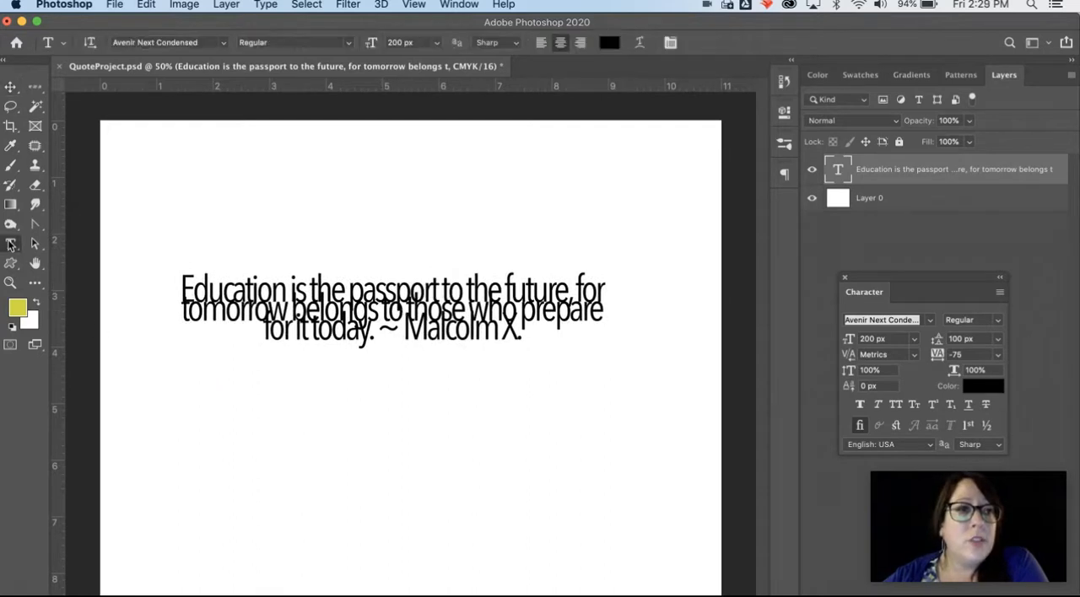
{"action": "left_click", "coordinate": [217, 295]}
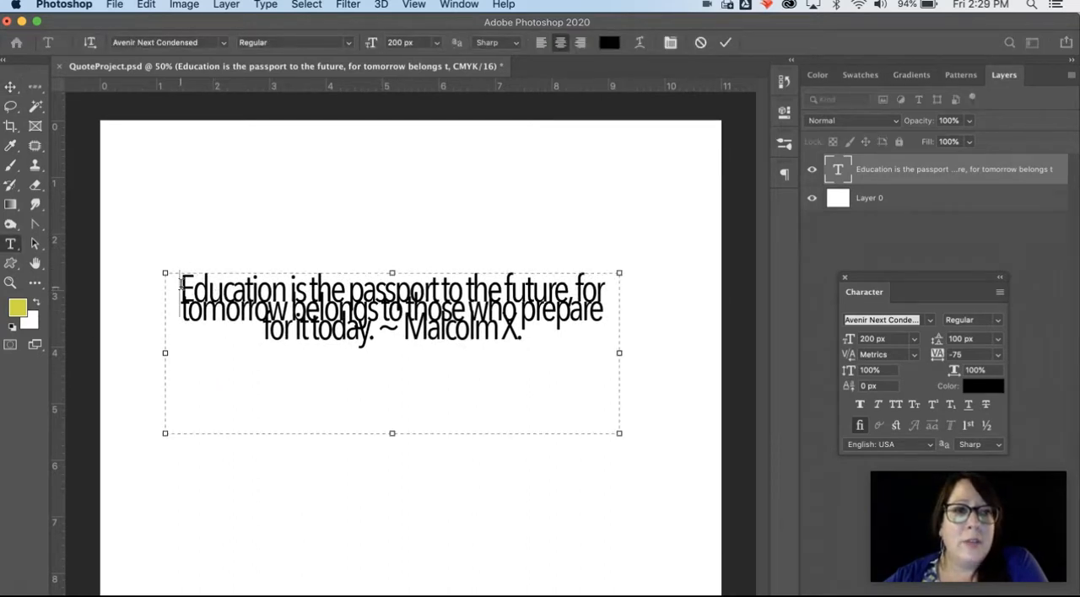
{"action": "left_click_drag", "start_coordinate": [180, 284], "coordinate": [656, 323]}
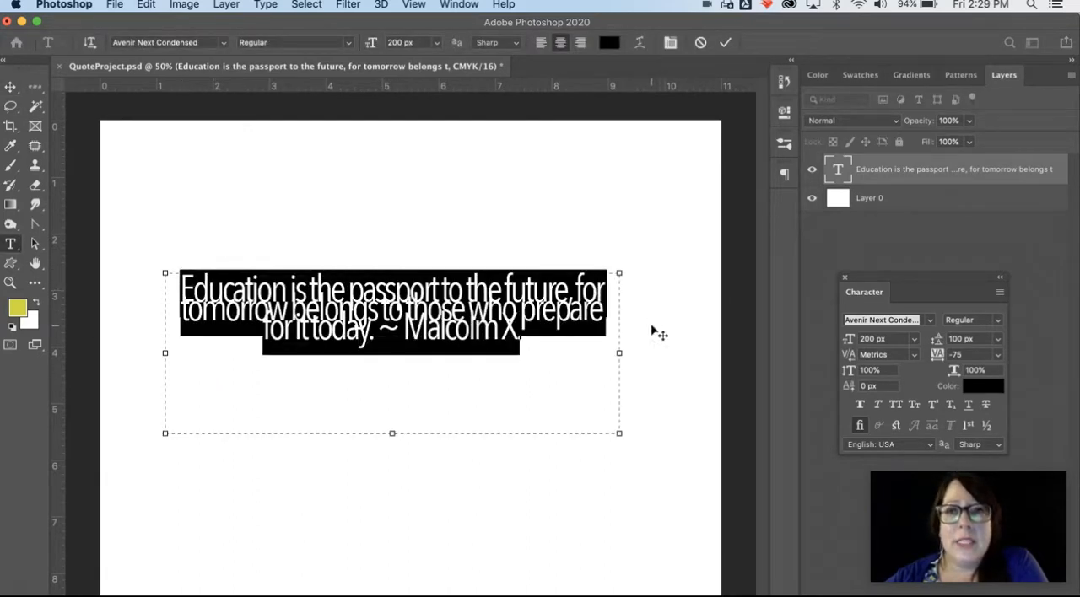
{"action": "left_click", "coordinate": [999, 356]}
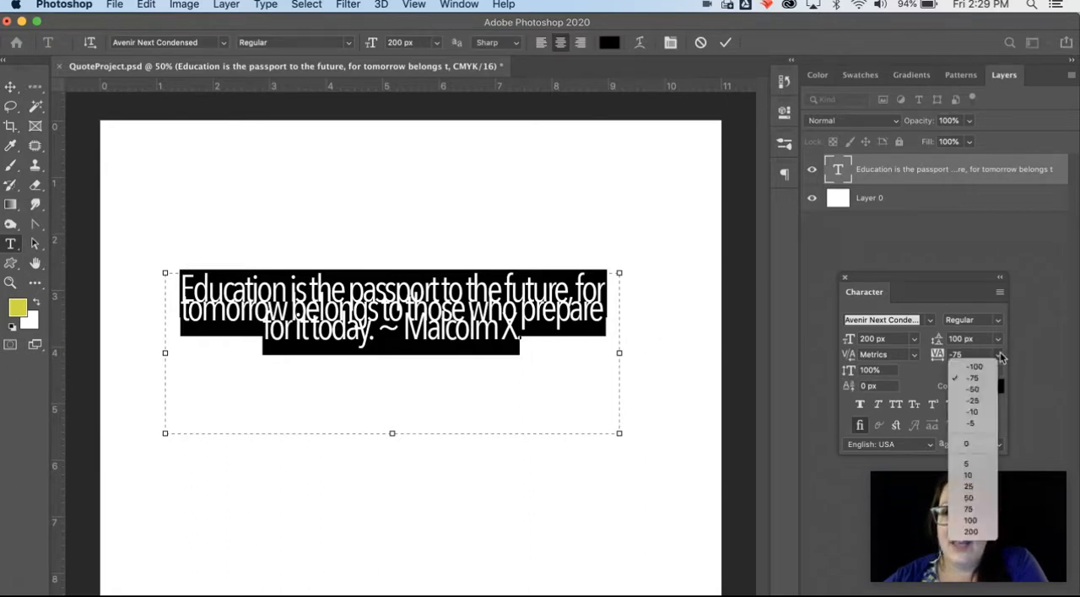
{"action": "left_click", "coordinate": [994, 445]}
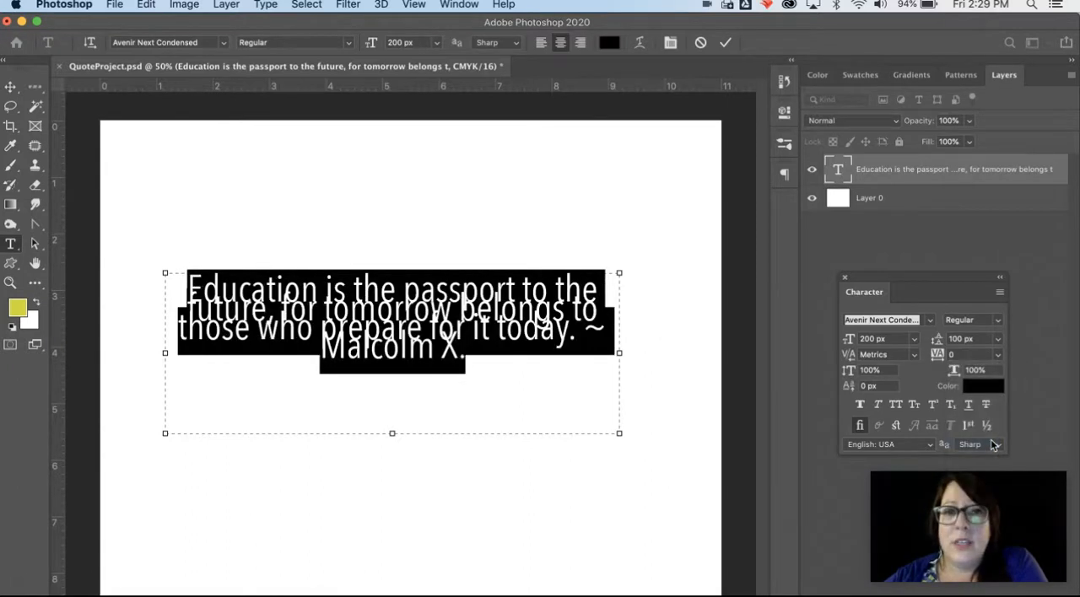
Step: Try 72 px leading on the selected quote text and set the leading to Auto
{"action": "left_click_drag", "start_coordinate": [945, 285], "coordinate": [895, 228]}
{"action": "left_click", "coordinate": [948, 283]}
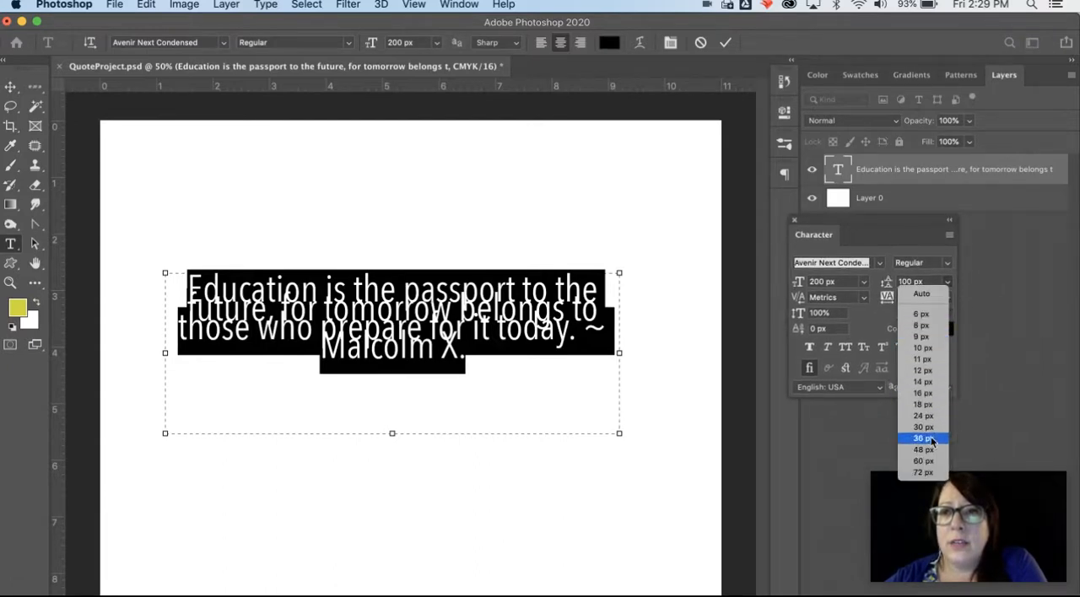
{"action": "left_click", "coordinate": [923, 472]}
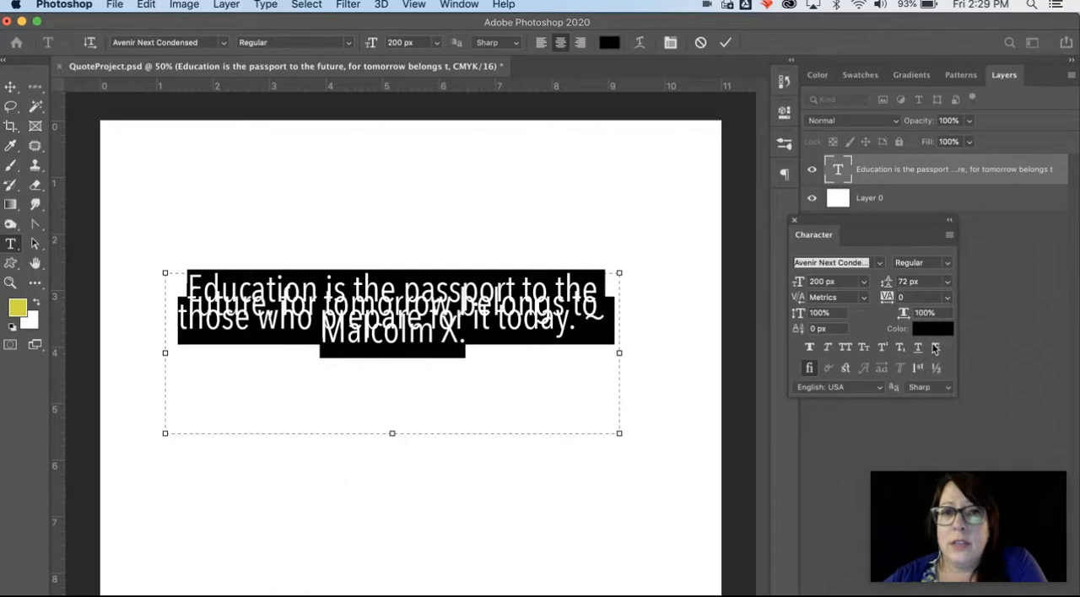
{"action": "left_click", "coordinate": [946, 283]}
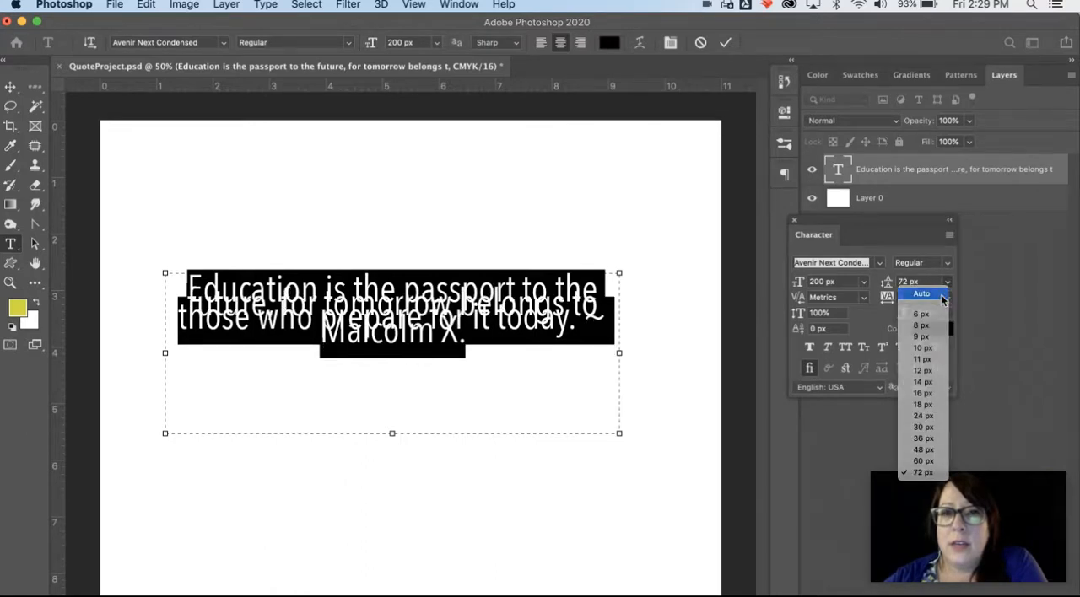
{"action": "left_click", "coordinate": [943, 297]}
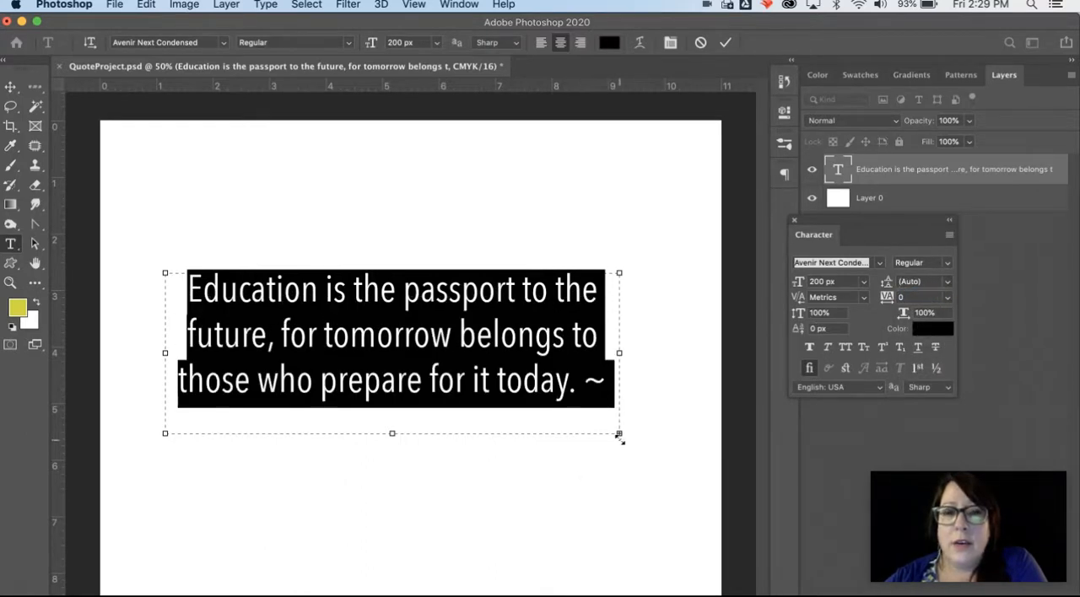
Step: Enlarge the quote's text box to about 8.3 x 3.8 inches and break the line before "~ Malcolm X."
{"action": "left_click_drag", "start_coordinate": [618, 435], "coordinate": [634, 488]}
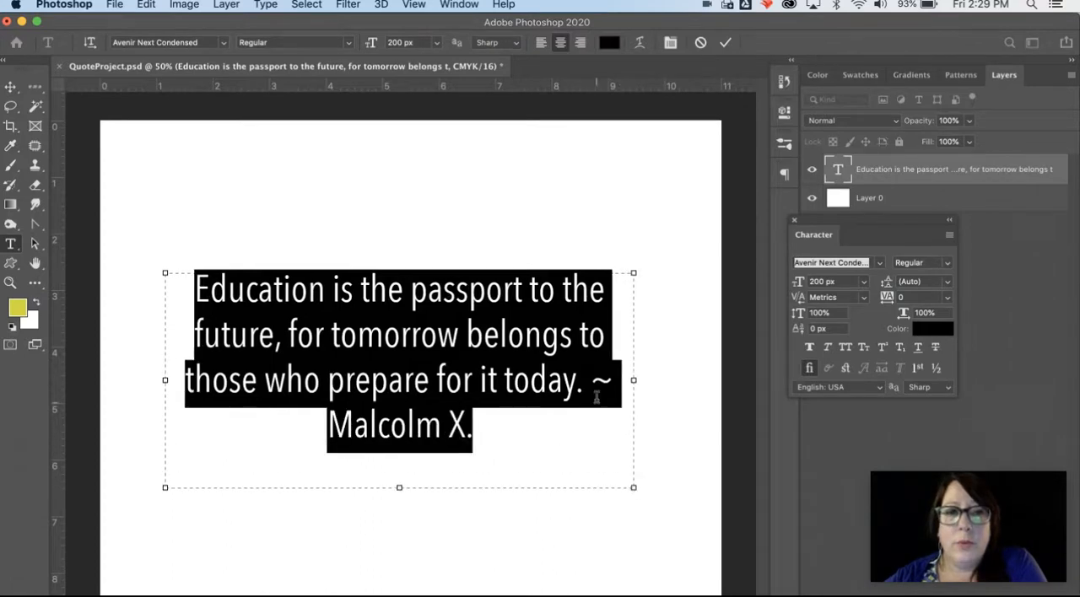
{"action": "left_click", "coordinate": [597, 397]}
{"action": "key", "text": "Return"}
Step: Commit the text edit, move the quote to the page's upper left and place the Character settings below and right of it
{"action": "key", "text": "Escape"}
{"action": "key", "text": "v"}
{"action": "left_click_drag", "start_coordinate": [452, 338], "coordinate": [397, 244]}
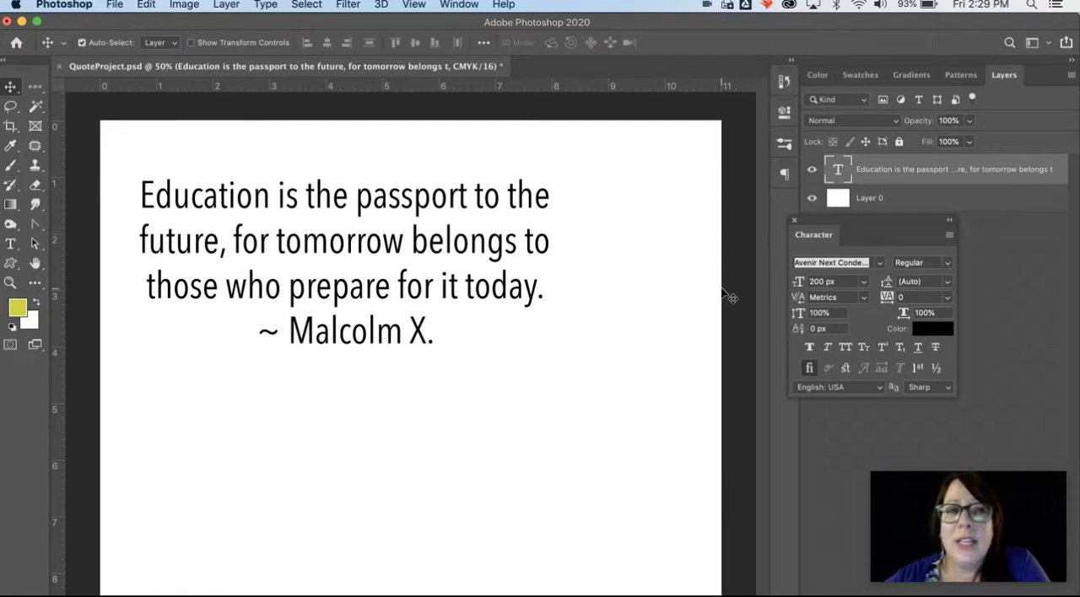
{"action": "left_click_drag", "start_coordinate": [895, 224], "coordinate": [675, 400]}
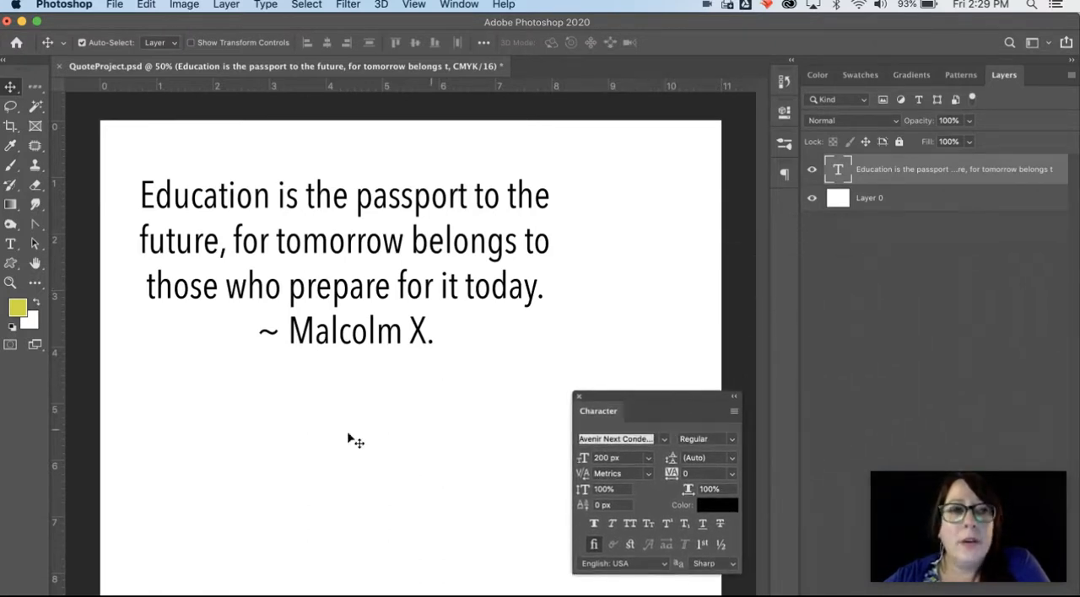
Step: Select the entire quote with the Horizontal Type tool and set its text color to green 45eba2
{"action": "left_click", "coordinate": [10, 244]}
{"action": "left_click", "coordinate": [195, 222]}
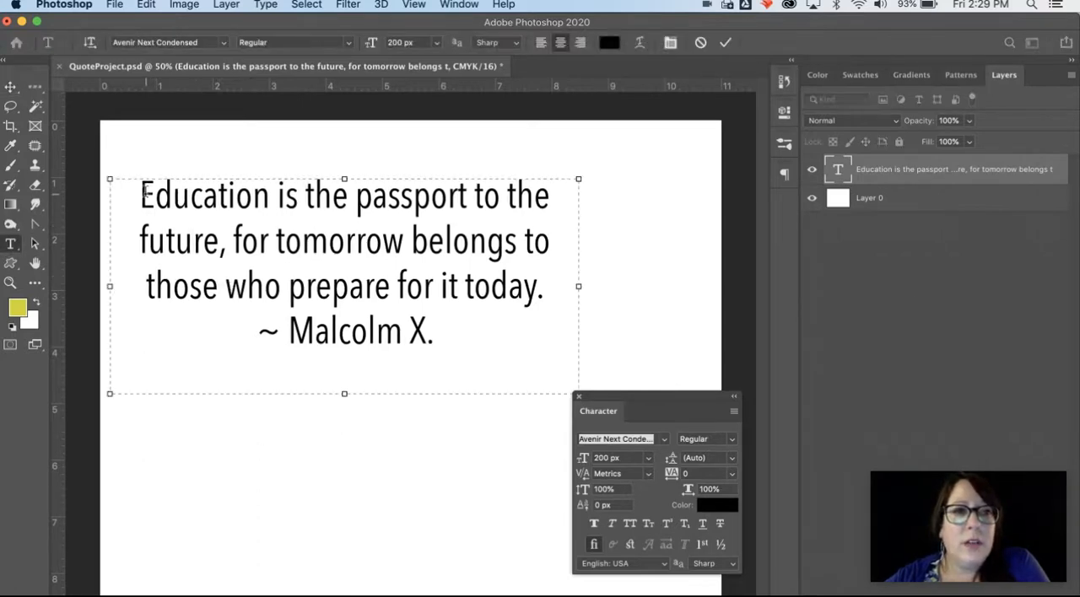
{"action": "left_click_drag", "start_coordinate": [141, 194], "coordinate": [441, 340]}
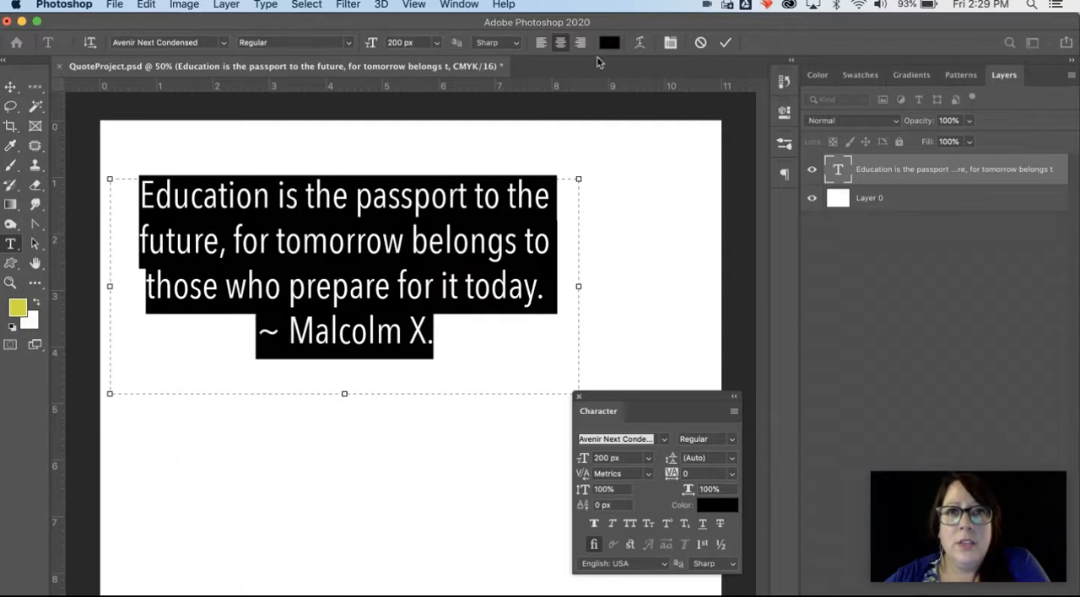
{"action": "left_click", "coordinate": [609, 42]}
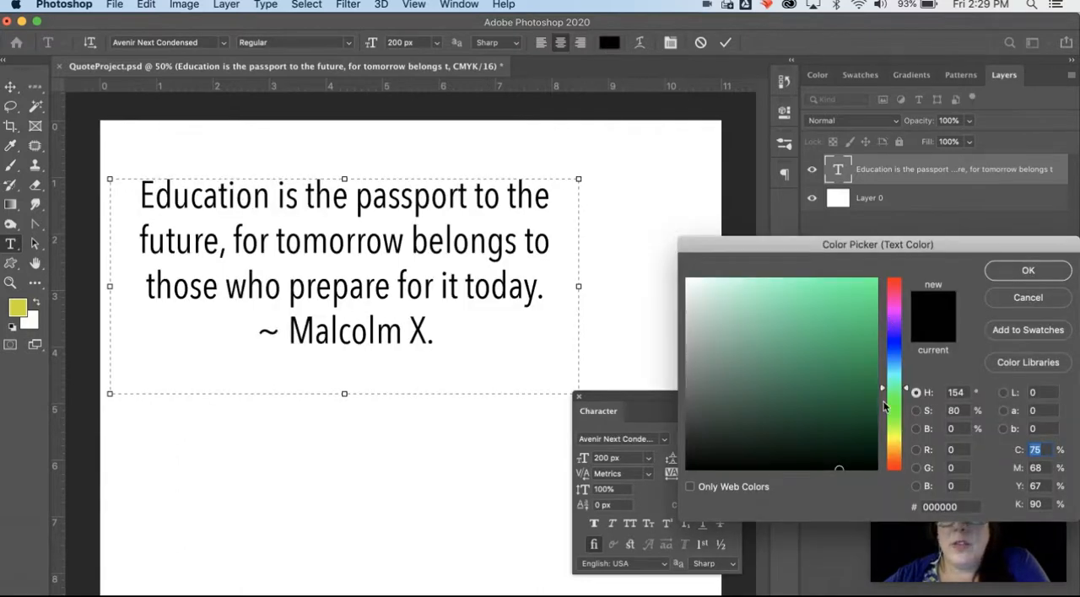
{"action": "left_click", "coordinate": [821, 292]}
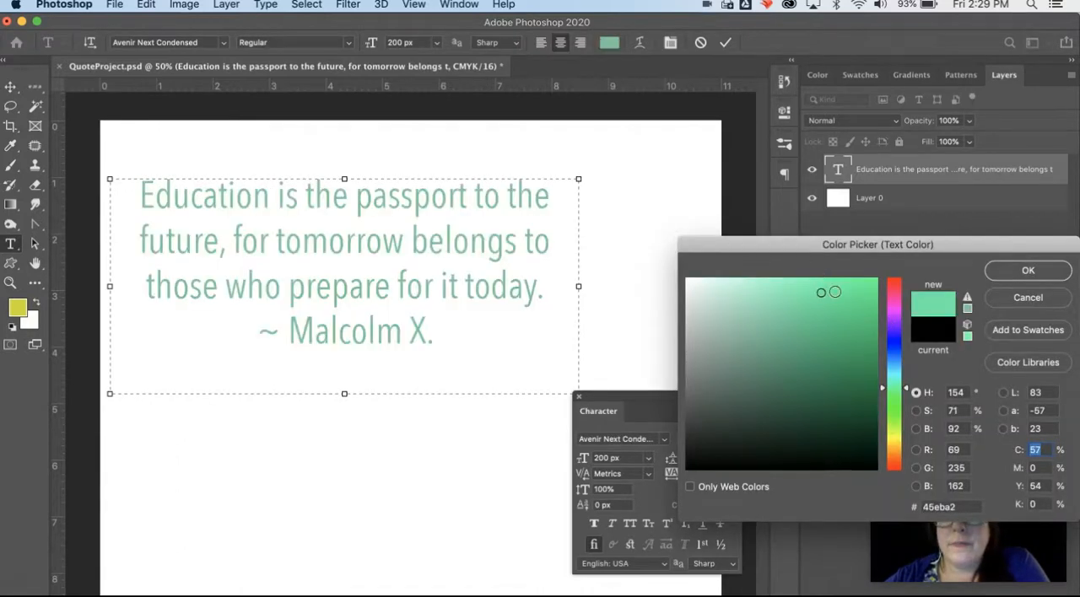
{"action": "left_click", "coordinate": [1021, 271]}
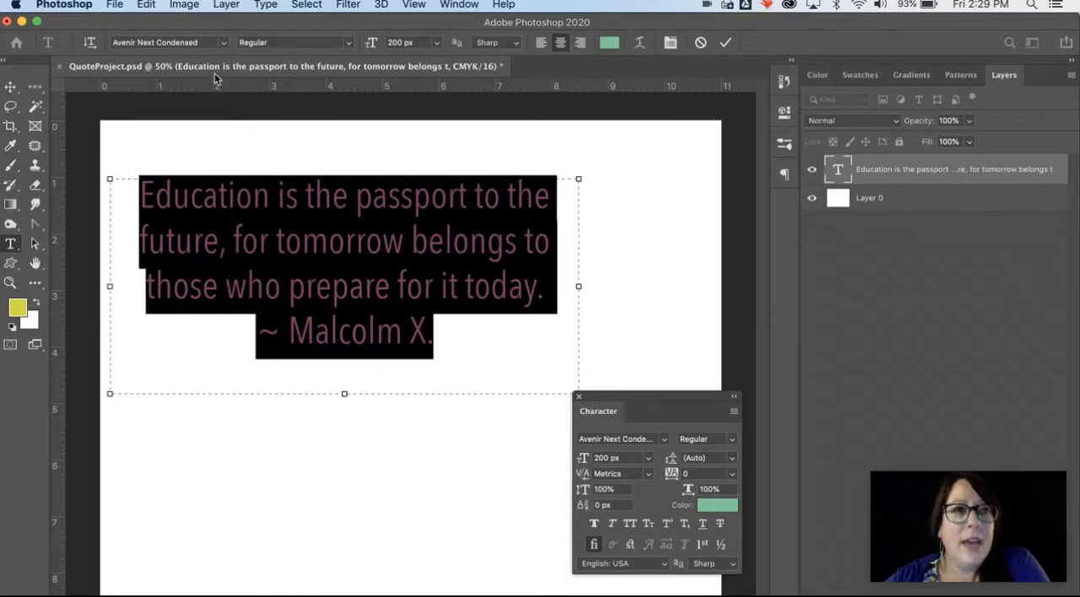
Step: Set the selected quote's font to Arial Black and, after trying 72 px, its size to 150 px
{"action": "left_click", "coordinate": [224, 43]}
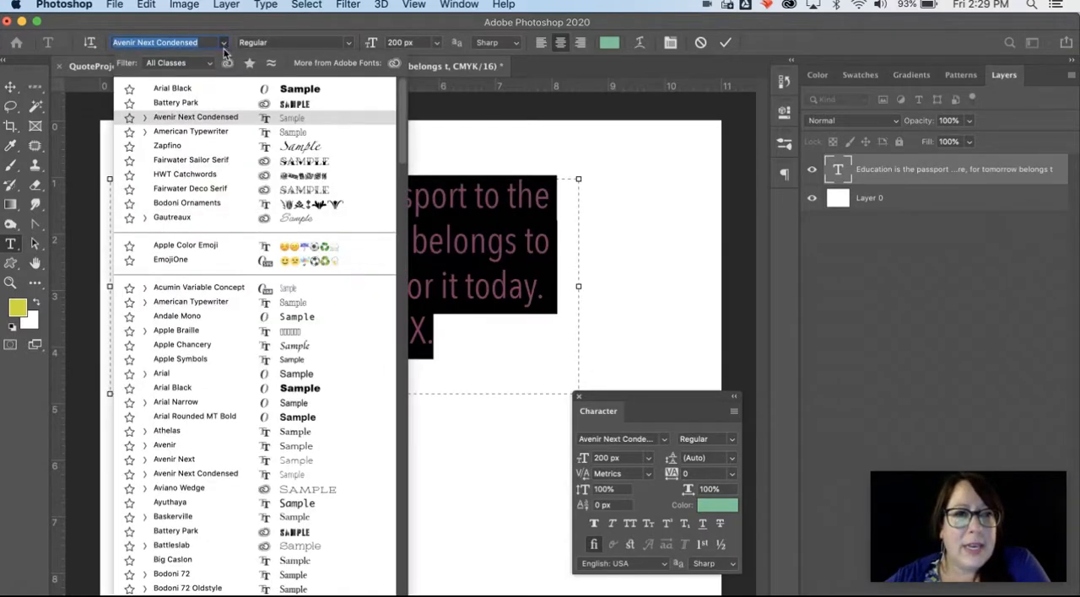
{"action": "left_click", "coordinate": [199, 387]}
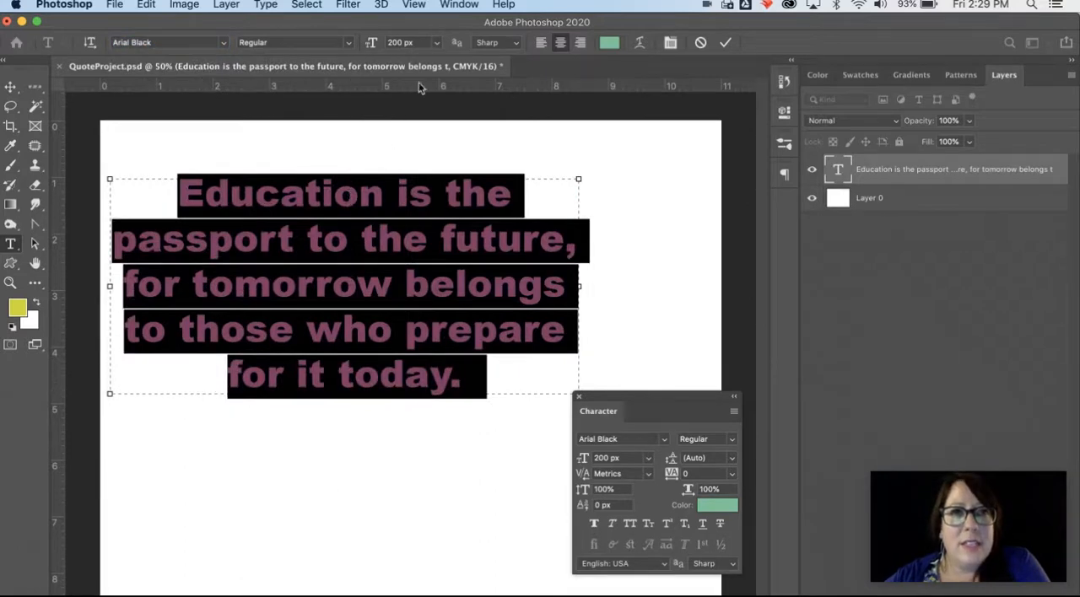
{"action": "left_click", "coordinate": [436, 43]}
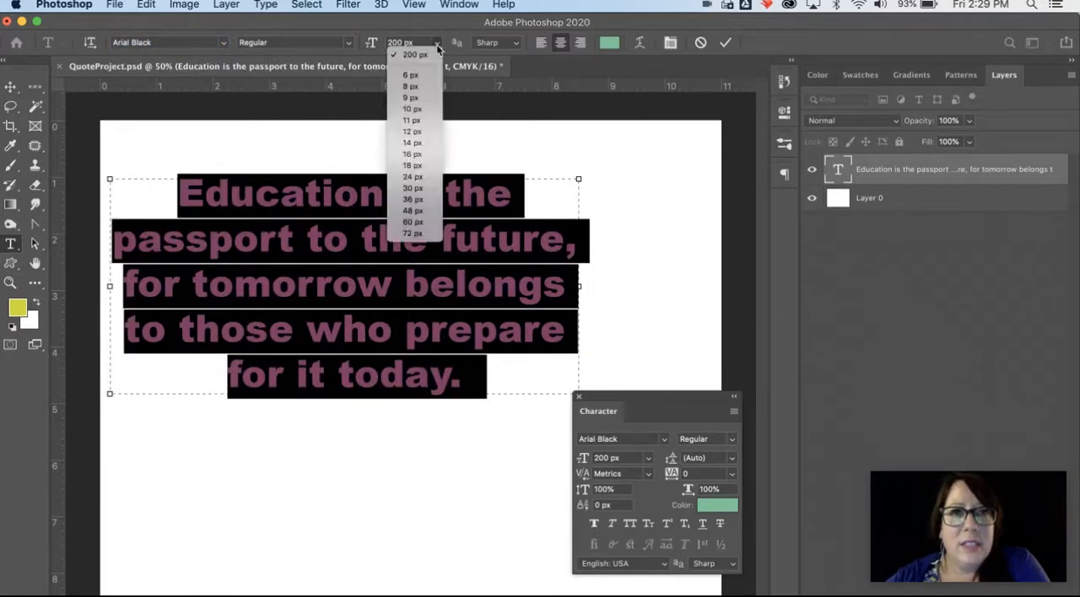
{"action": "left_click", "coordinate": [413, 234]}
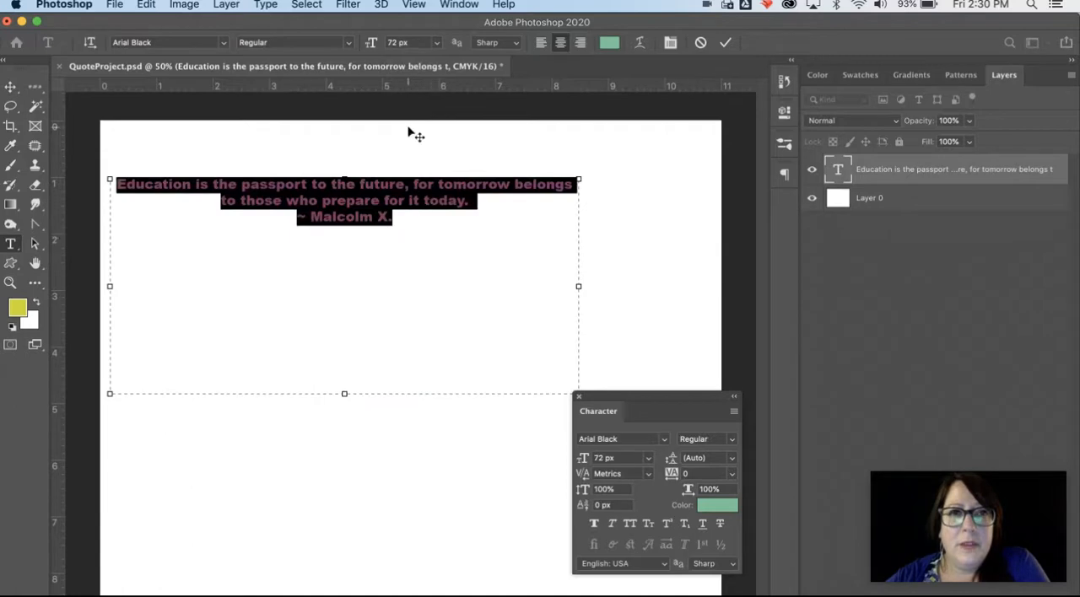
{"action": "left_click", "coordinate": [395, 43]}
{"action": "type", "text": "160"}
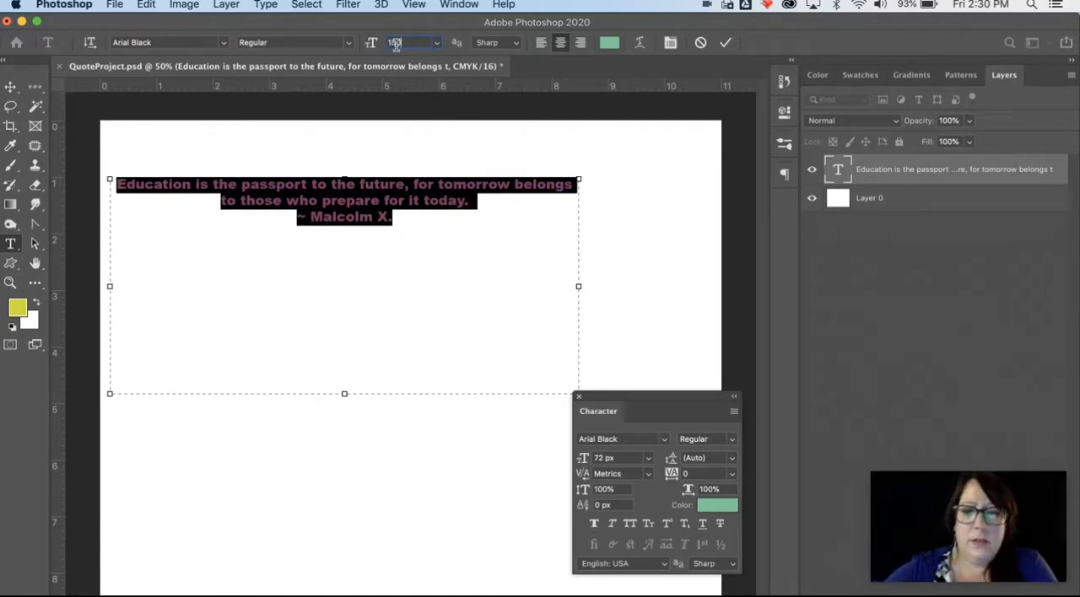
{"action": "key", "text": "Return"}
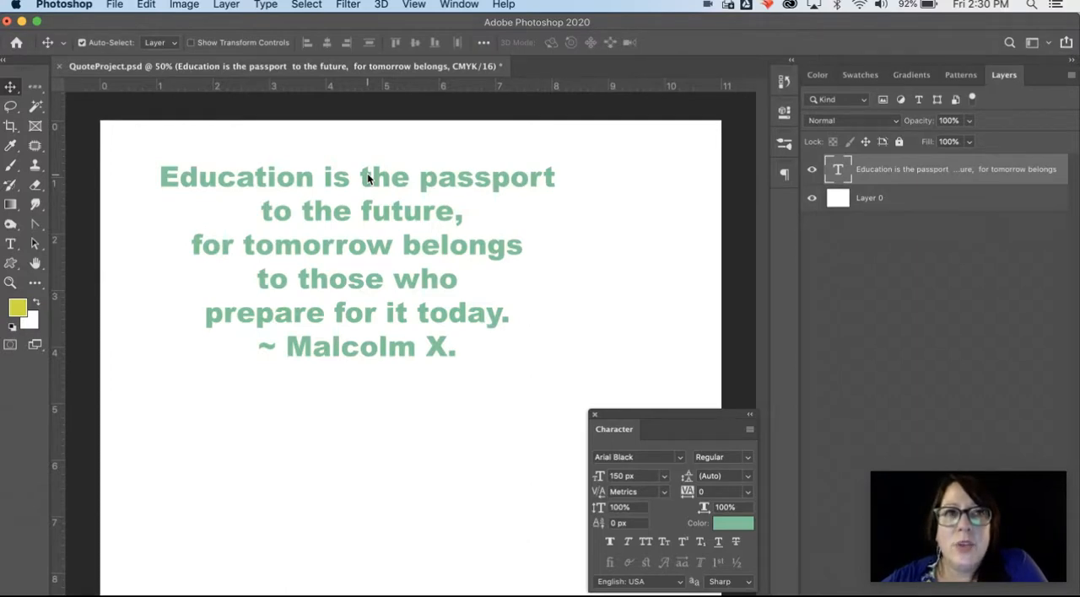
Step: Add a Drop Shadow layer style to the quote text layer and move its settings dialog away from the quote
{"action": "left_click", "coordinate": [226, 5]}
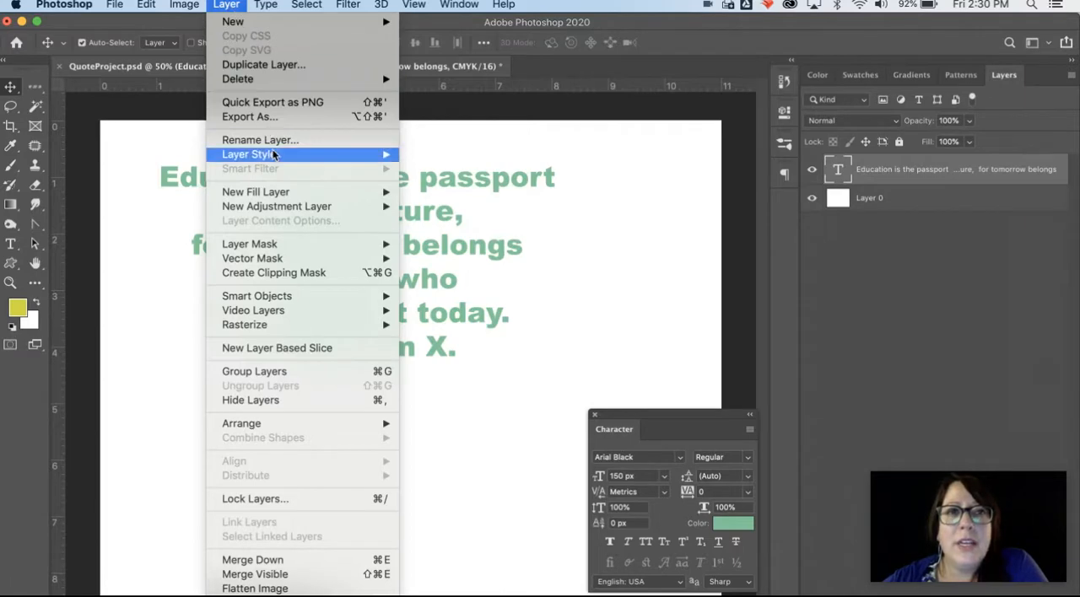
{"action": "mouse_move", "coordinate": [273, 154]}
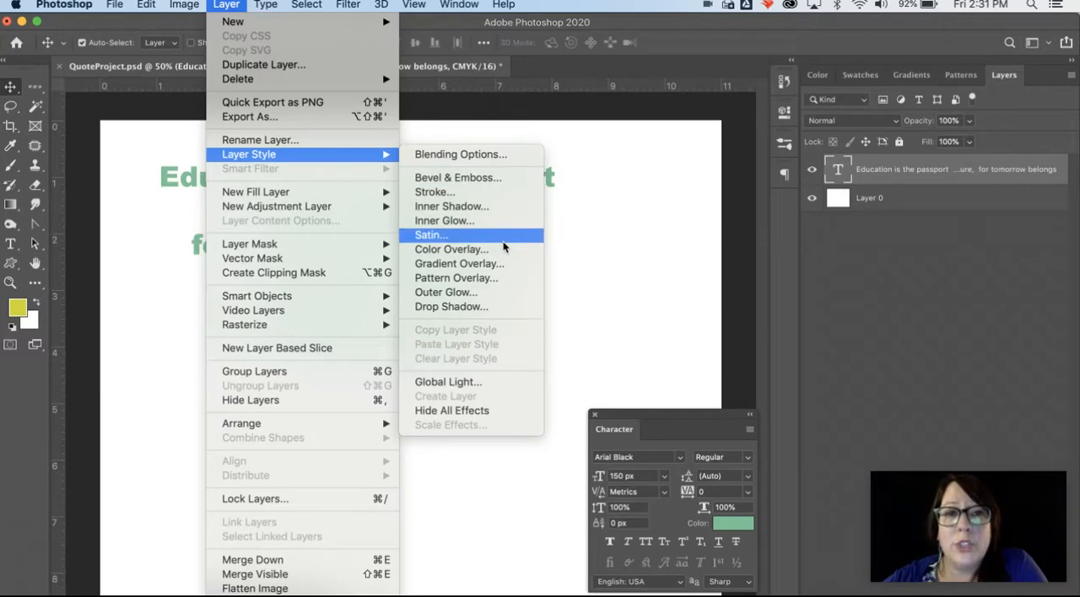
{"action": "left_click", "coordinate": [494, 307]}
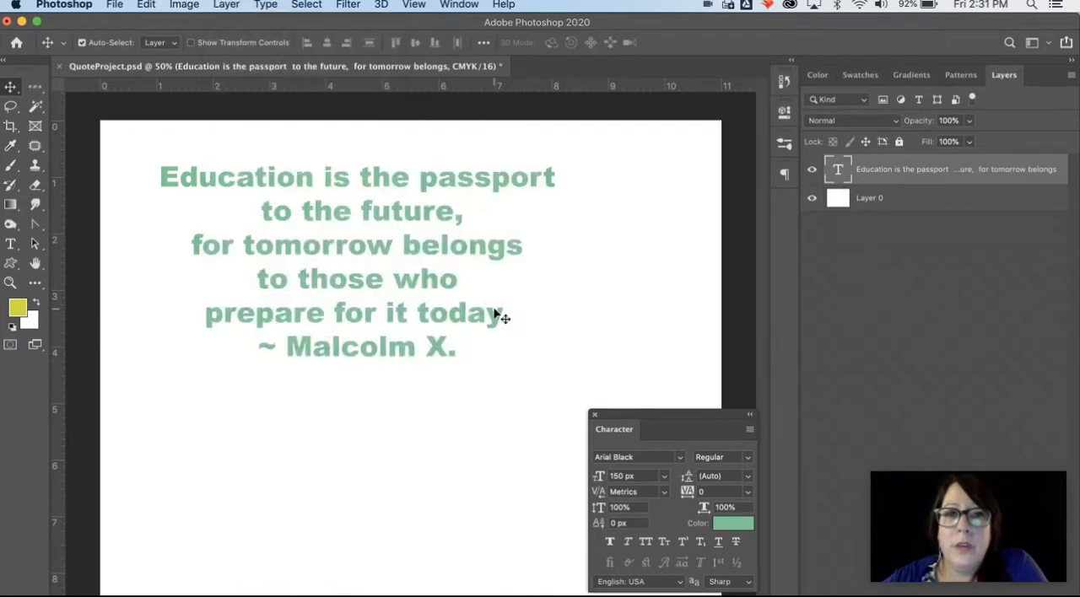
{"action": "left_click_drag", "start_coordinate": [697, 254], "coordinate": [416, 148]}
{"action": "left_click_drag", "start_coordinate": [416, 149], "coordinate": [673, 78]}
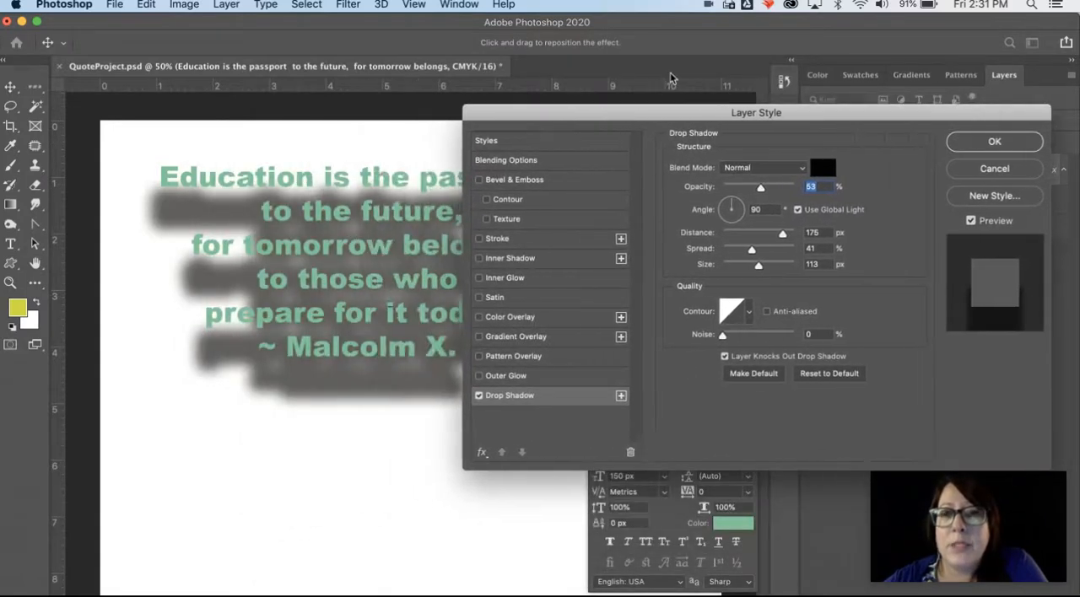
Step: Raise the Layer Style dialog and review the drop shadow's blend mode choices, keeping Normal
{"action": "left_click_drag", "start_coordinate": [698, 118], "coordinate": [688, 72]}
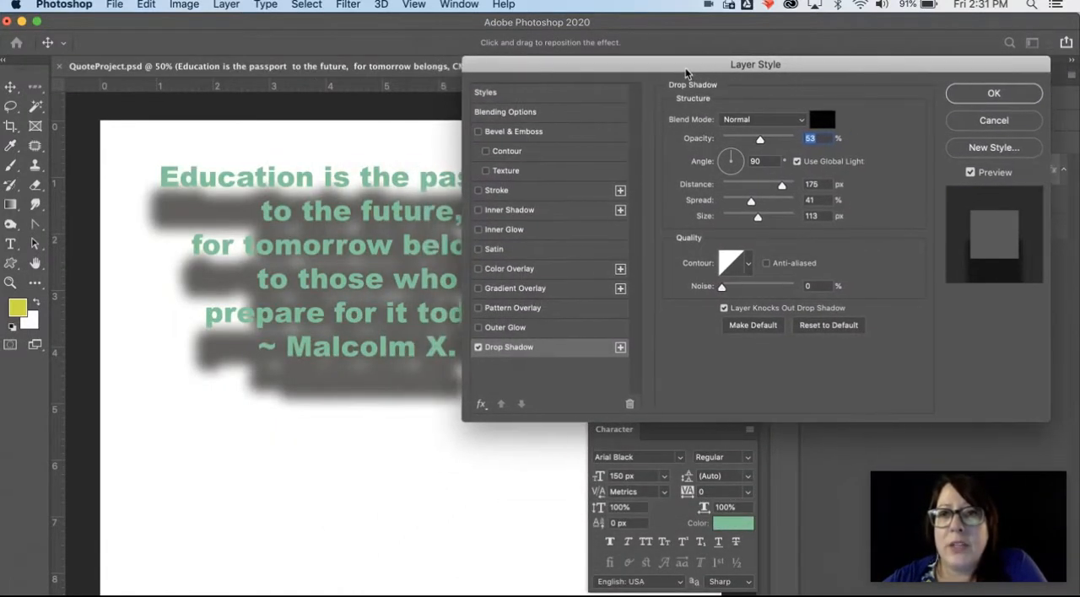
{"action": "left_click", "coordinate": [734, 120]}
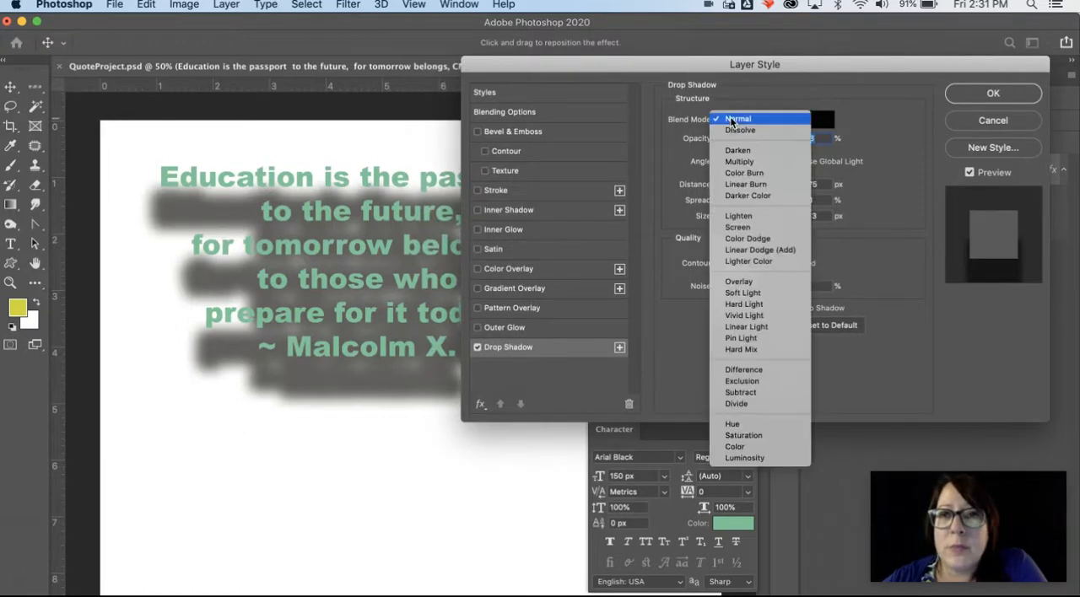
{"action": "left_click", "coordinate": [738, 162]}
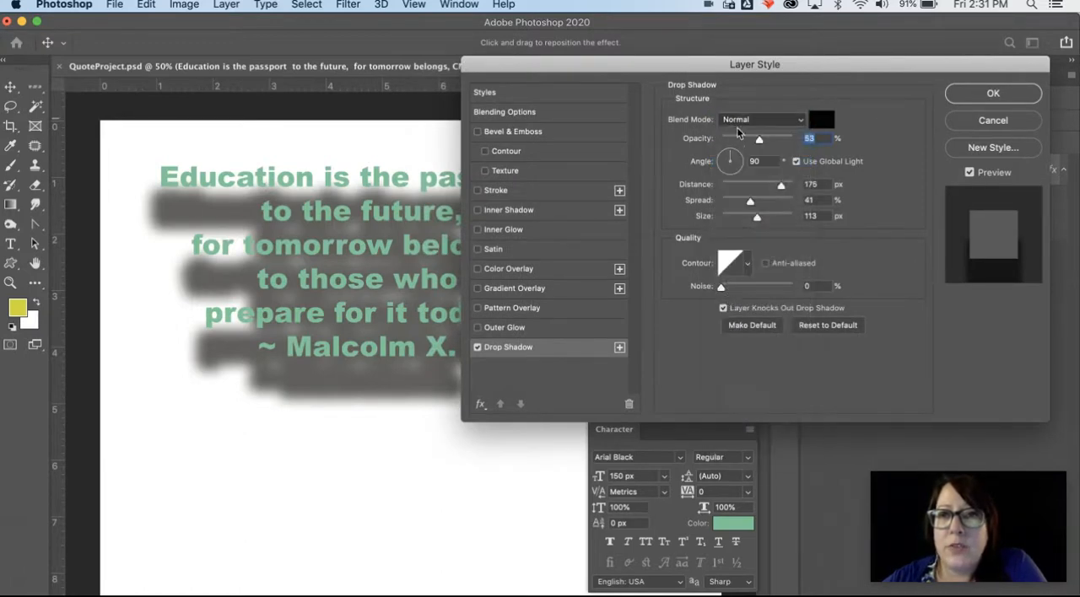
Step: Keep the drop shadow's blend mode at Normal and set opacity 25%, distance 20 px, spread 18% and size 9 px
{"action": "left_click", "coordinate": [738, 120]}
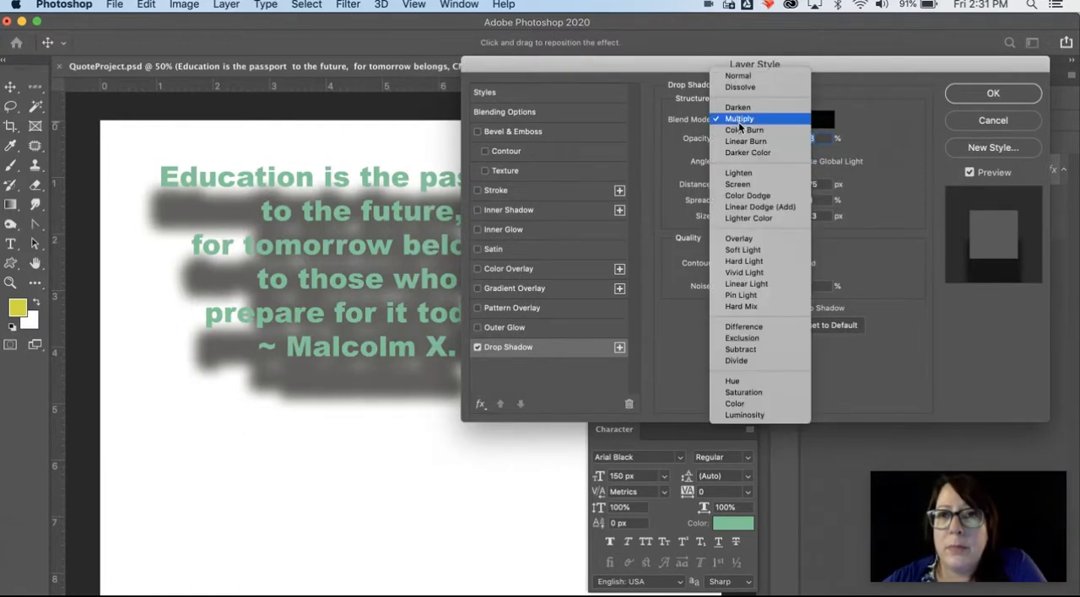
{"action": "left_click", "coordinate": [744, 80]}
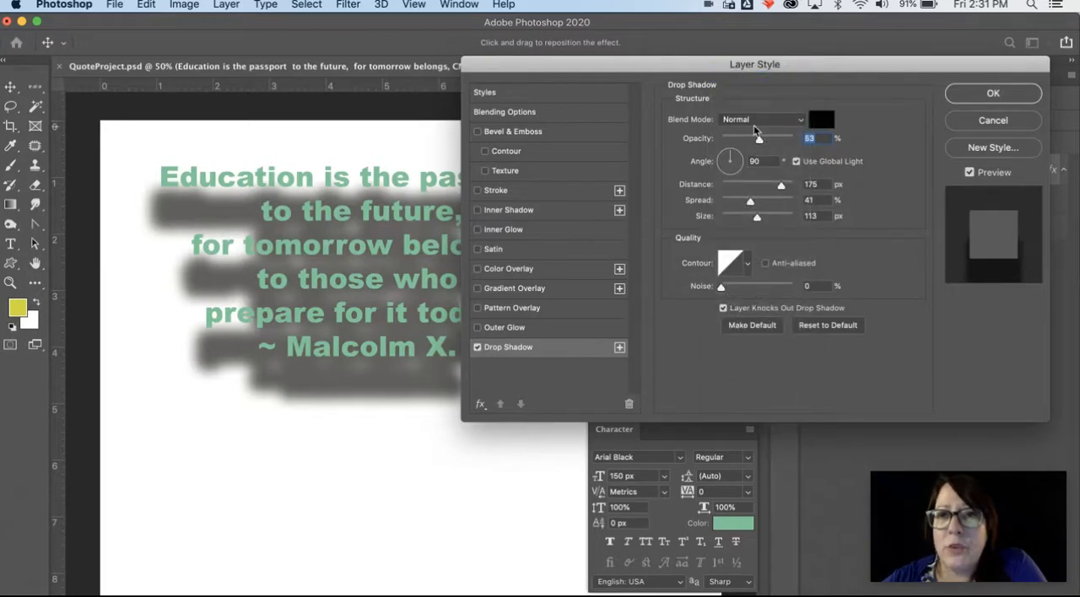
{"action": "left_click_drag", "start_coordinate": [760, 142], "coordinate": [740, 139]}
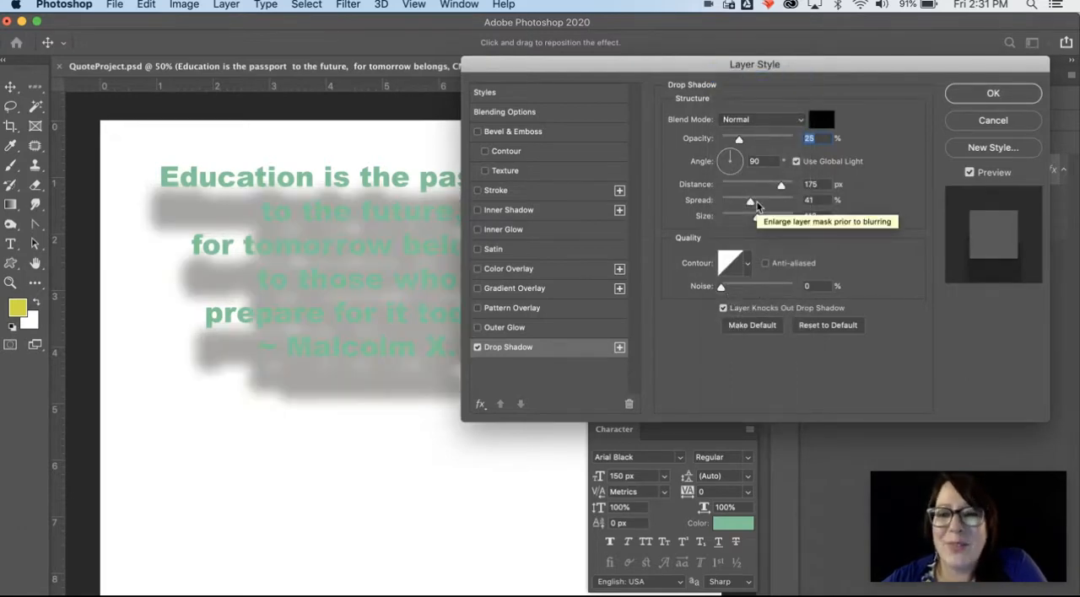
{"action": "left_click_drag", "start_coordinate": [757, 219], "coordinate": [739, 218]}
{"action": "left_click_drag", "start_coordinate": [781, 186], "coordinate": [734, 203]}
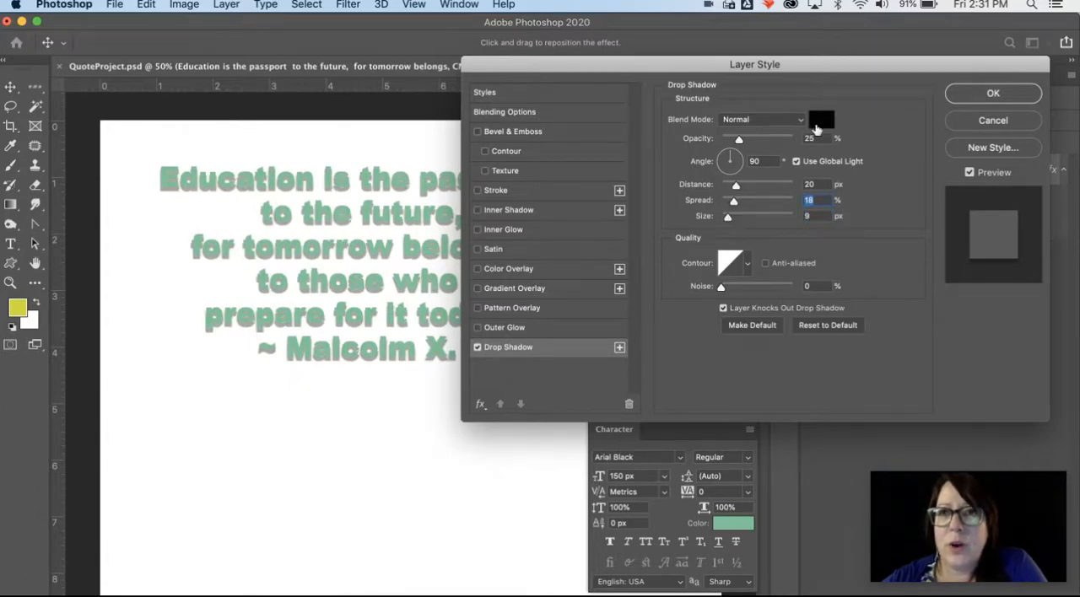
Step: Set the drop shadow's color to near-black 030303 and apply the layer style
{"action": "left_click", "coordinate": [821, 119]}
{"action": "left_click", "coordinate": [695, 468]}
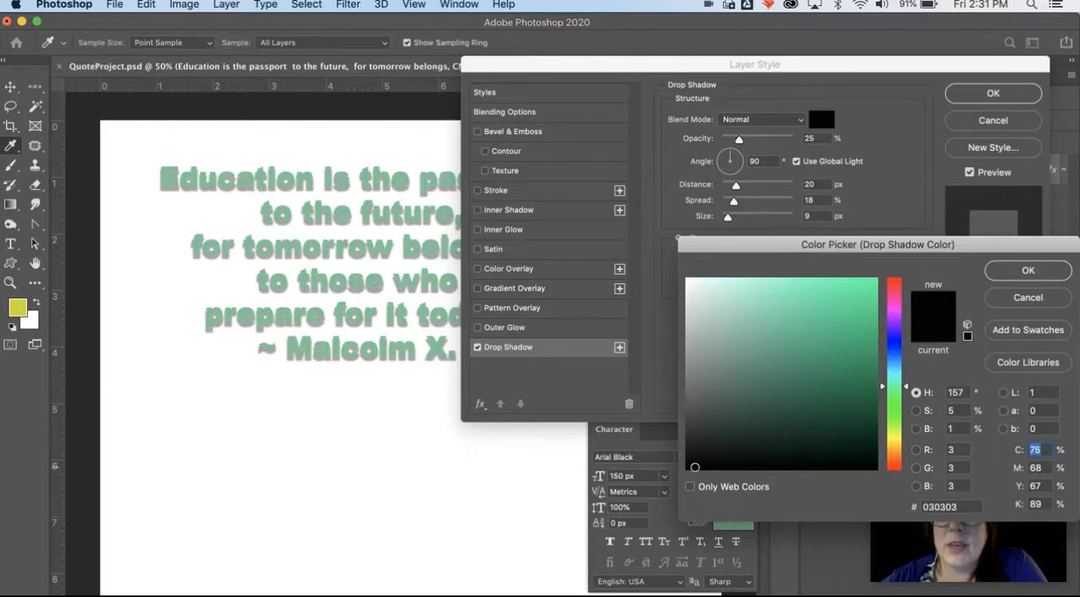
{"action": "left_click", "coordinate": [994, 271]}
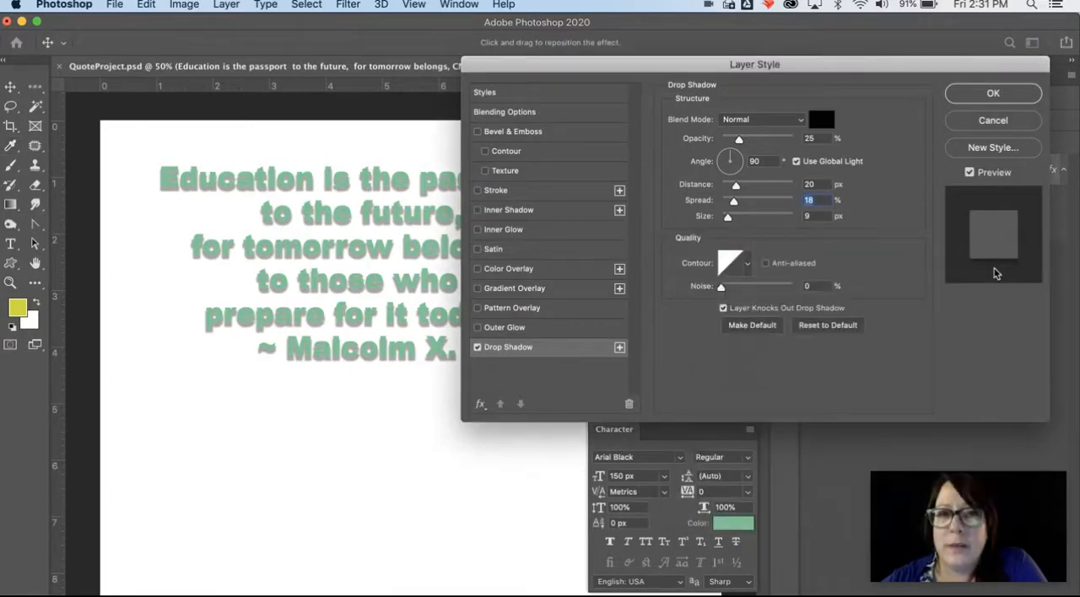
{"action": "left_click", "coordinate": [980, 100]}
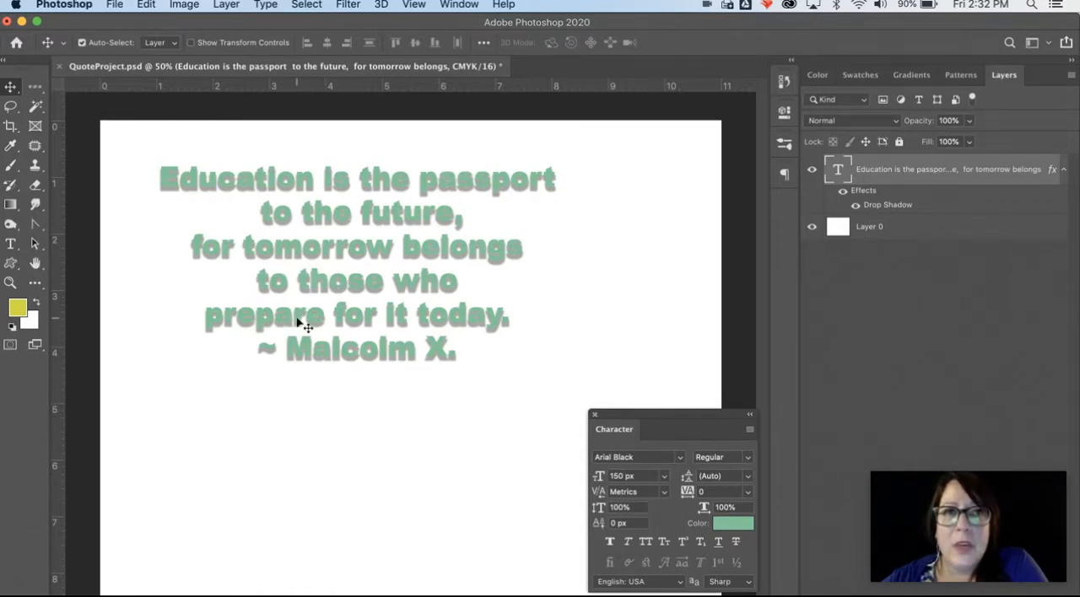
Step: Add a Stroke layer style to the quote text layer and move its settings dialog away from the quote
{"action": "left_click", "coordinate": [226, 5]}
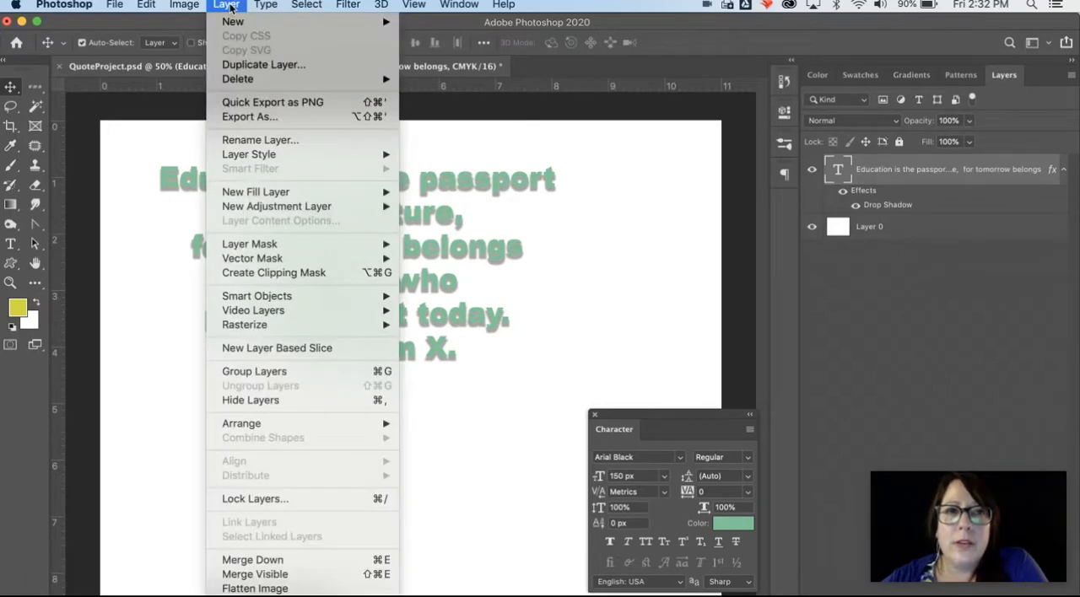
{"action": "mouse_move", "coordinate": [275, 162]}
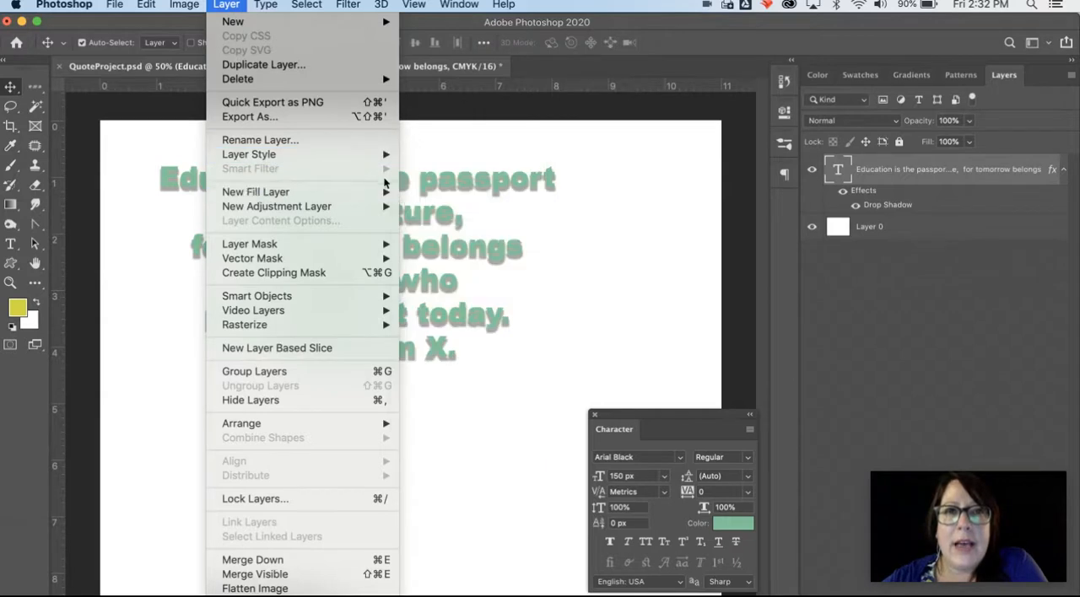
{"action": "mouse_move", "coordinate": [365, 155]}
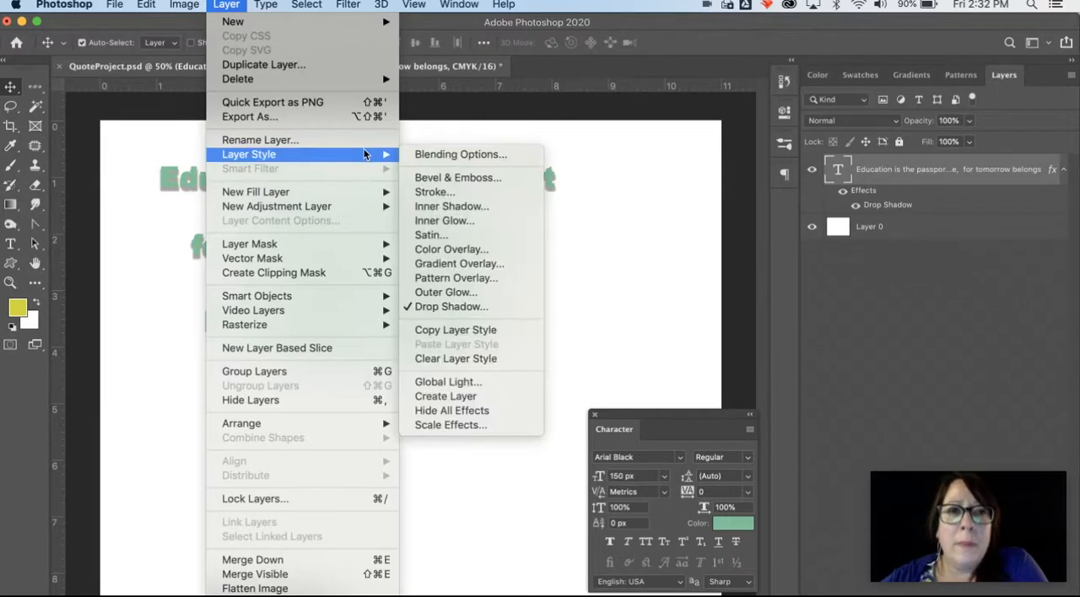
{"action": "left_click", "coordinate": [440, 194]}
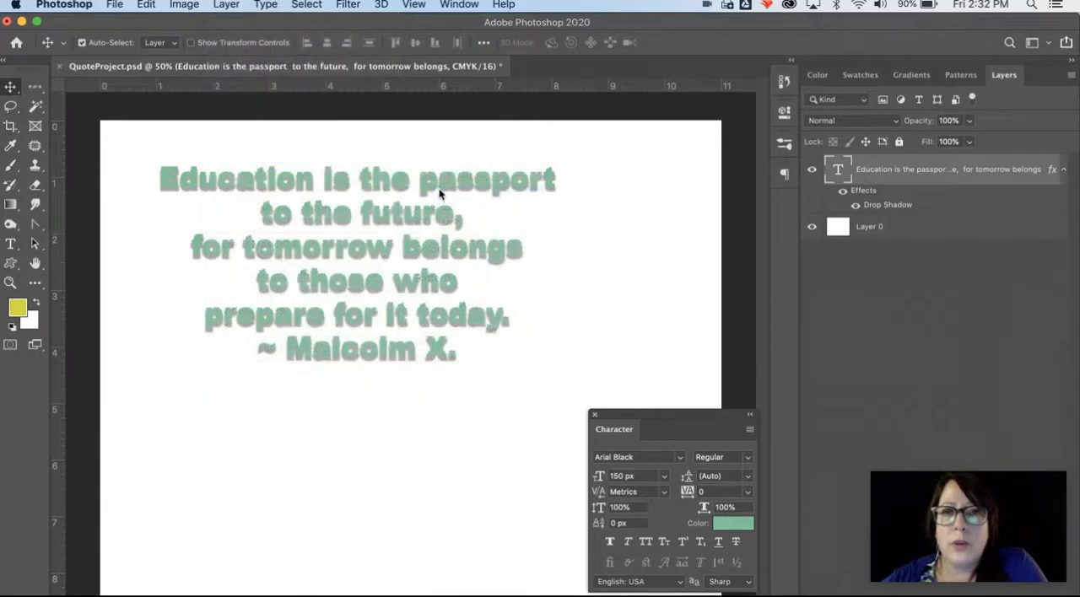
{"action": "mouse_move", "coordinate": [512, 74]}
{"action": "left_mouse_down"}
{"action": "mouse_move", "coordinate": [544, 133]}
{"action": "mouse_move", "coordinate": [637, 129]}
{"action": "mouse_move", "coordinate": [587, 61]}
{"action": "mouse_move", "coordinate": [555, 65]}
{"action": "mouse_move", "coordinate": [593, 69]}
{"action": "left_mouse_up"}
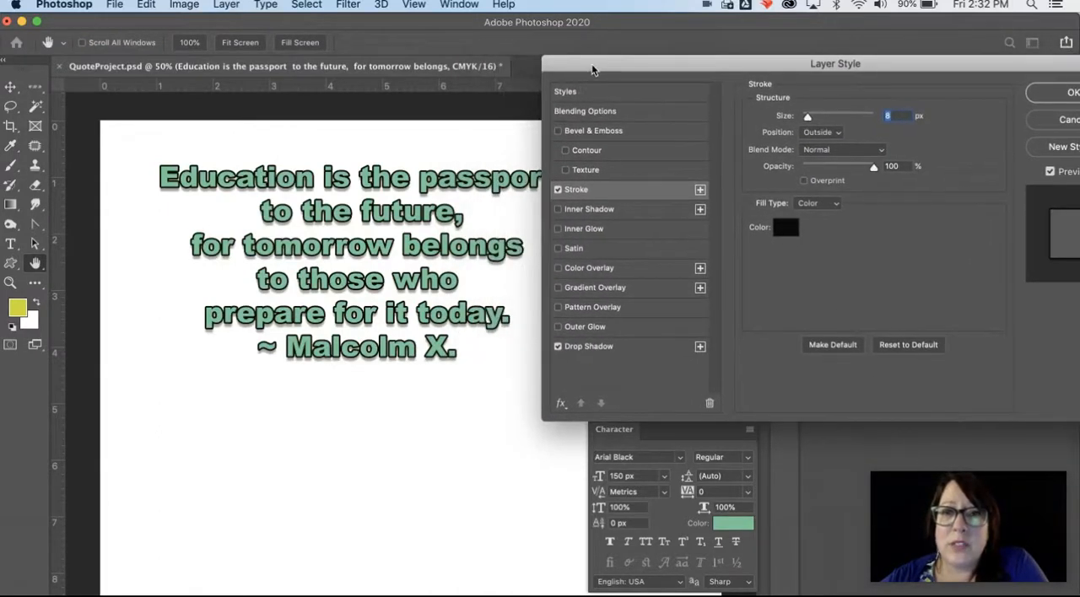
Step: Set the quote's stroke color to dark navy blue 0b1b45
{"action": "left_click", "coordinate": [784, 229]}
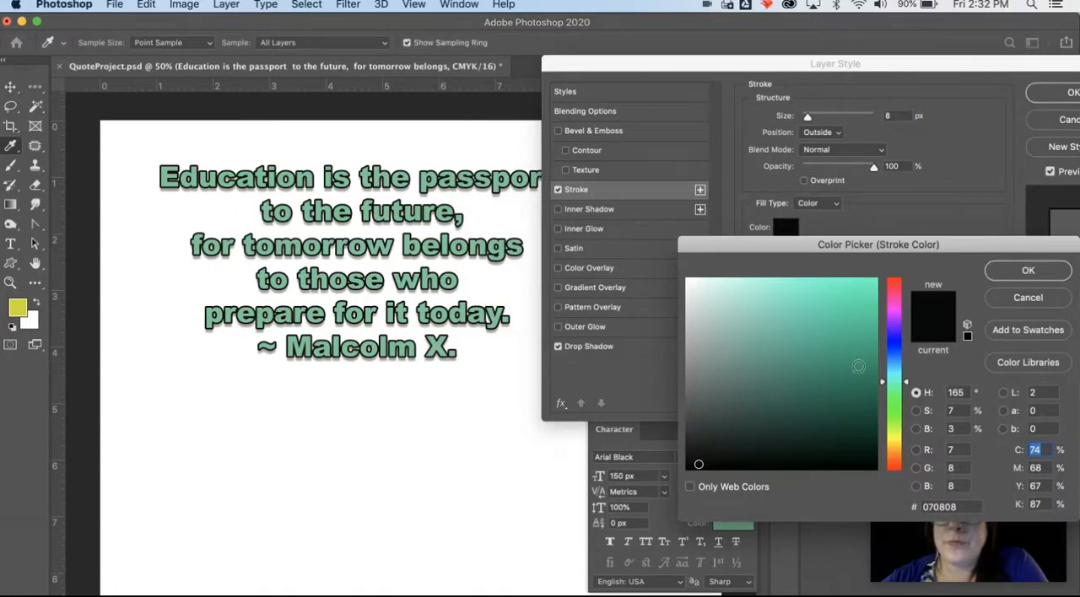
{"action": "left_click", "coordinate": [899, 351]}
{"action": "left_click", "coordinate": [870, 342]}
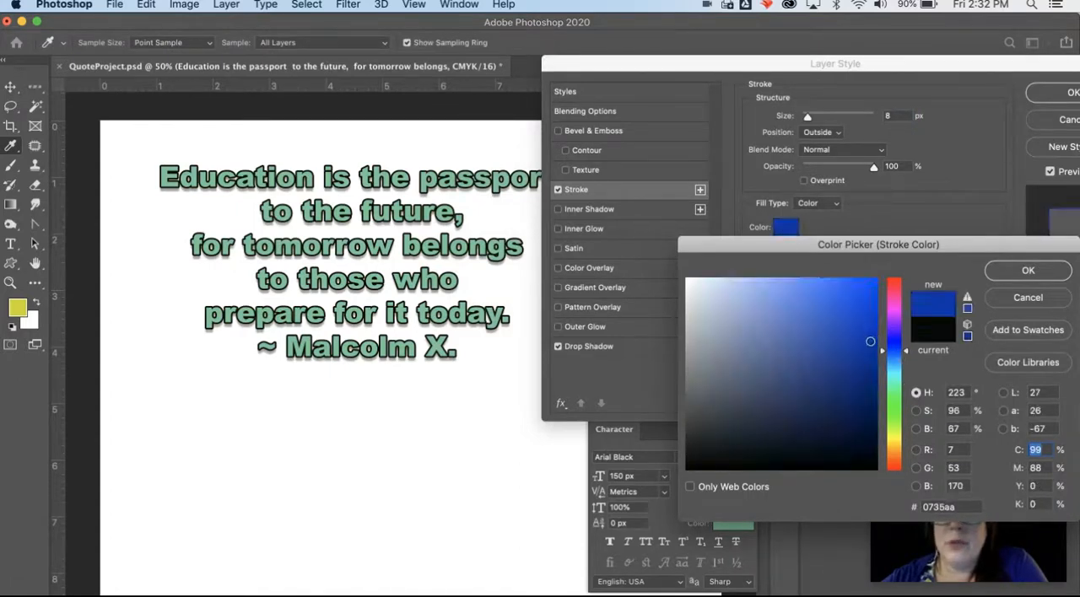
{"action": "left_click", "coordinate": [863, 394]}
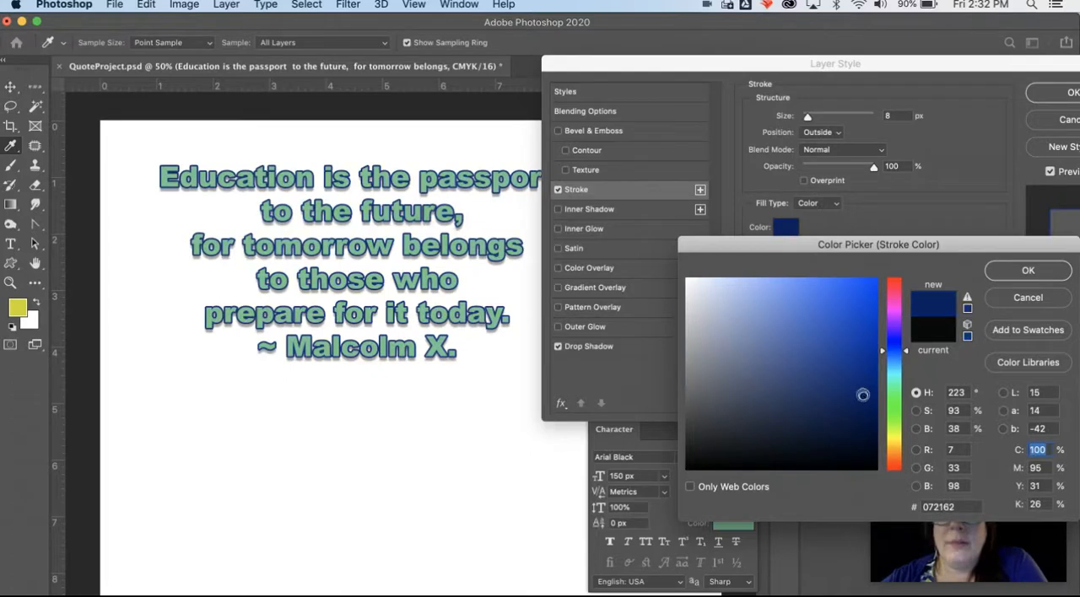
{"action": "left_click", "coordinate": [846, 418]}
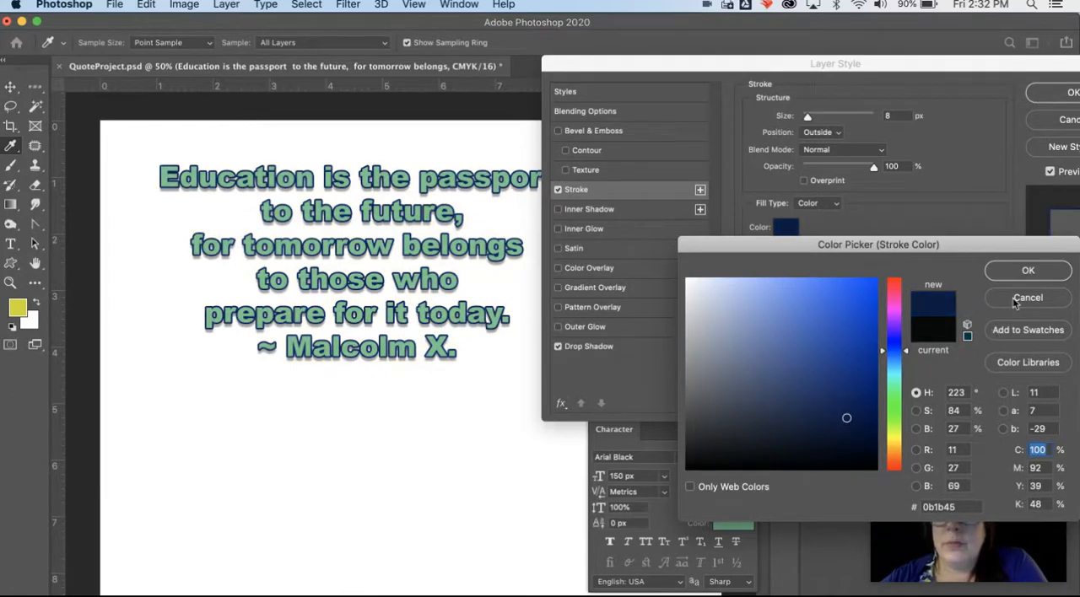
{"action": "left_click", "coordinate": [1028, 271]}
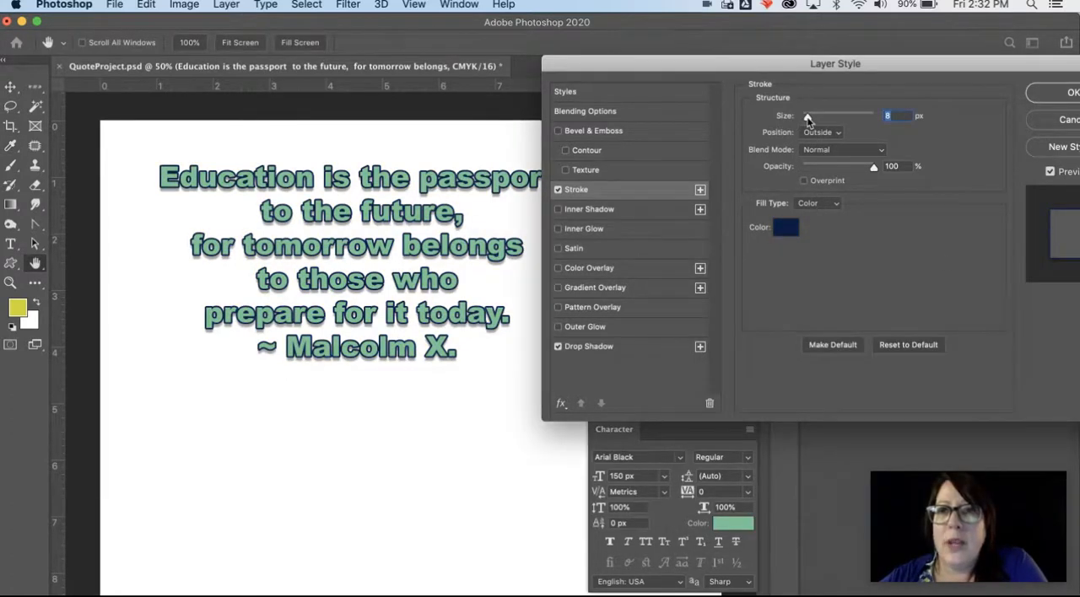
Step: Try the Inside stroke position, set it to Center with a size of 3 px, and apply the layer style
{"action": "mouse_move", "coordinate": [808, 119]}
{"action": "left_mouse_down"}
{"action": "mouse_move", "coordinate": [832, 118]}
{"action": "mouse_move", "coordinate": [806, 119]}
{"action": "left_mouse_up"}
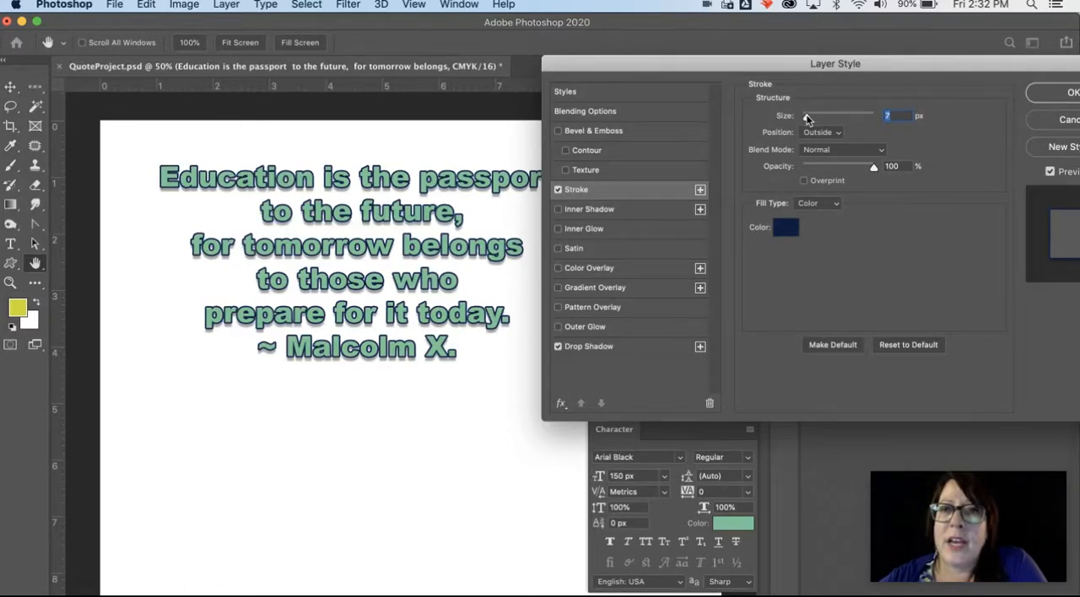
{"action": "left_click", "coordinate": [819, 132]}
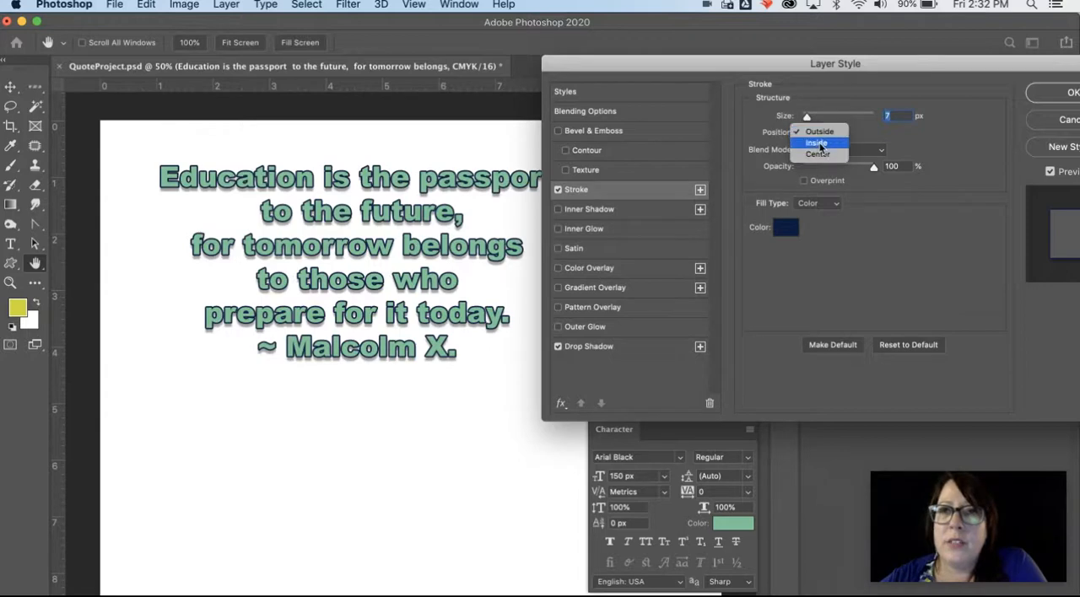
{"action": "left_click", "coordinate": [818, 145]}
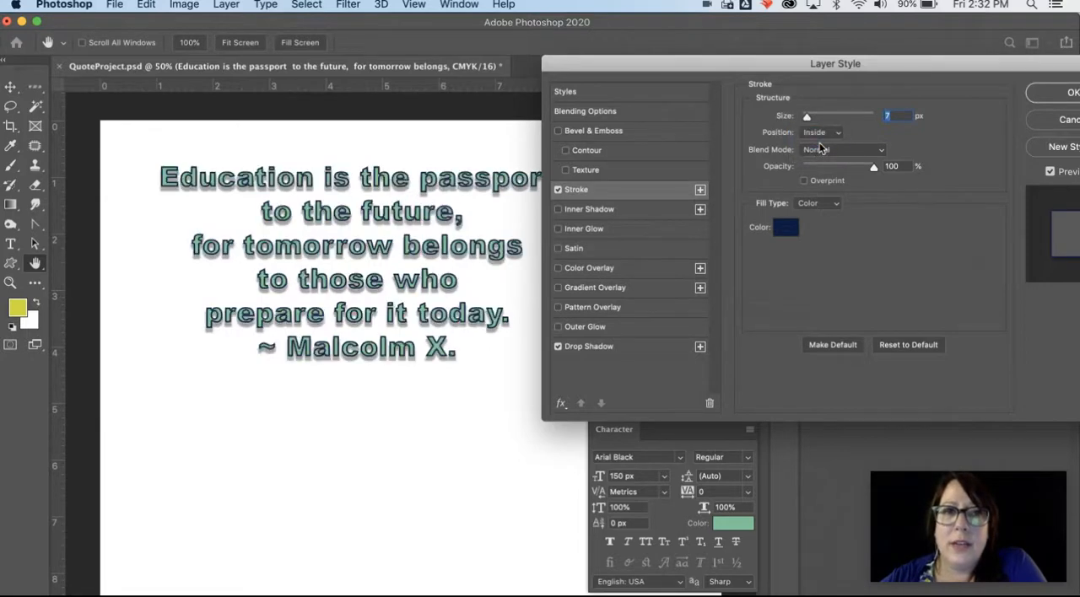
{"action": "left_click", "coordinate": [817, 132]}
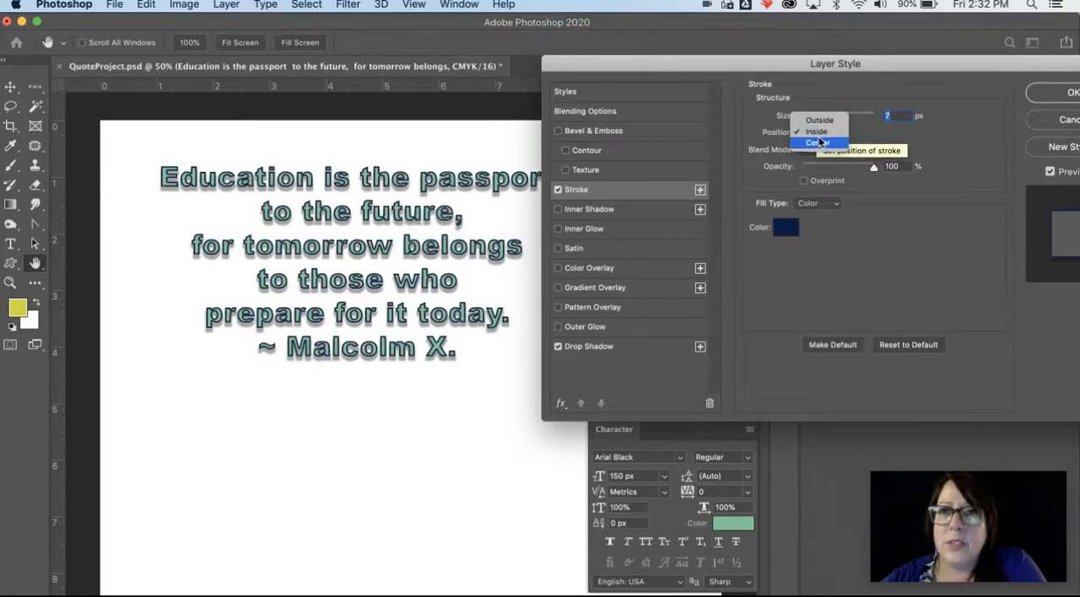
{"action": "left_click", "coordinate": [818, 143]}
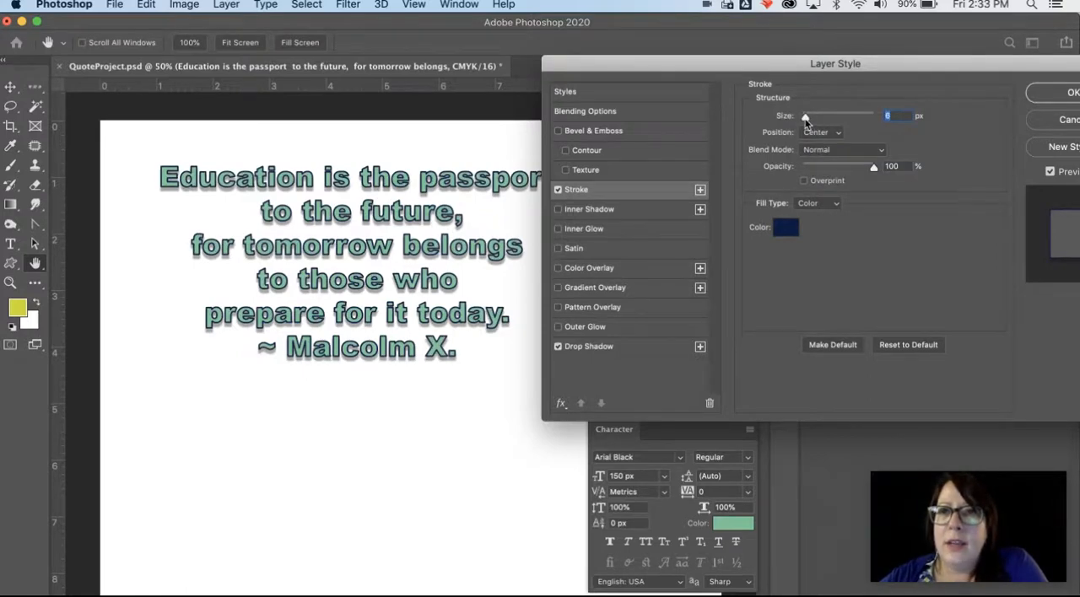
{"action": "left_click_drag", "start_coordinate": [805, 119], "coordinate": [803, 120]}
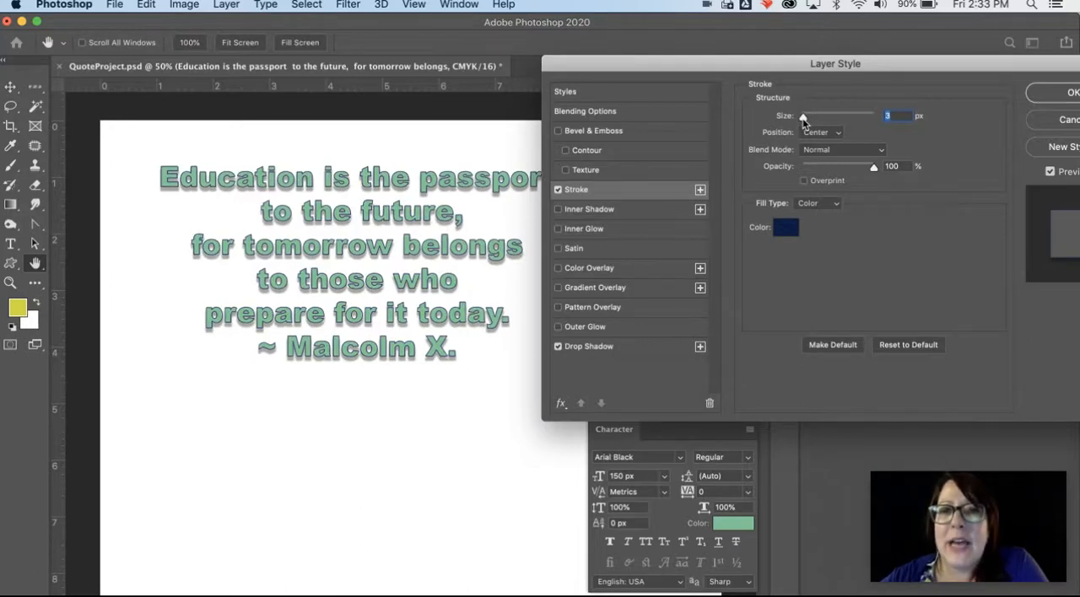
{"action": "left_click", "coordinate": [1037, 94]}
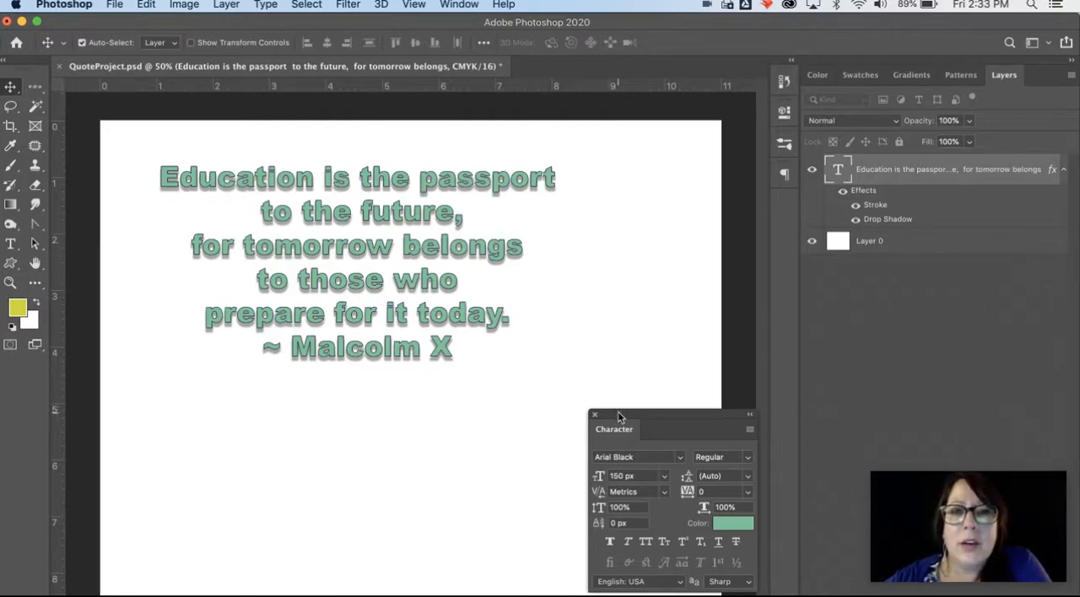
Step: Move the character settings closer to the quote and place the Type tool's text cursor in the word "tomorrow"
{"action": "left_click_drag", "start_coordinate": [620, 414], "coordinate": [570, 396]}
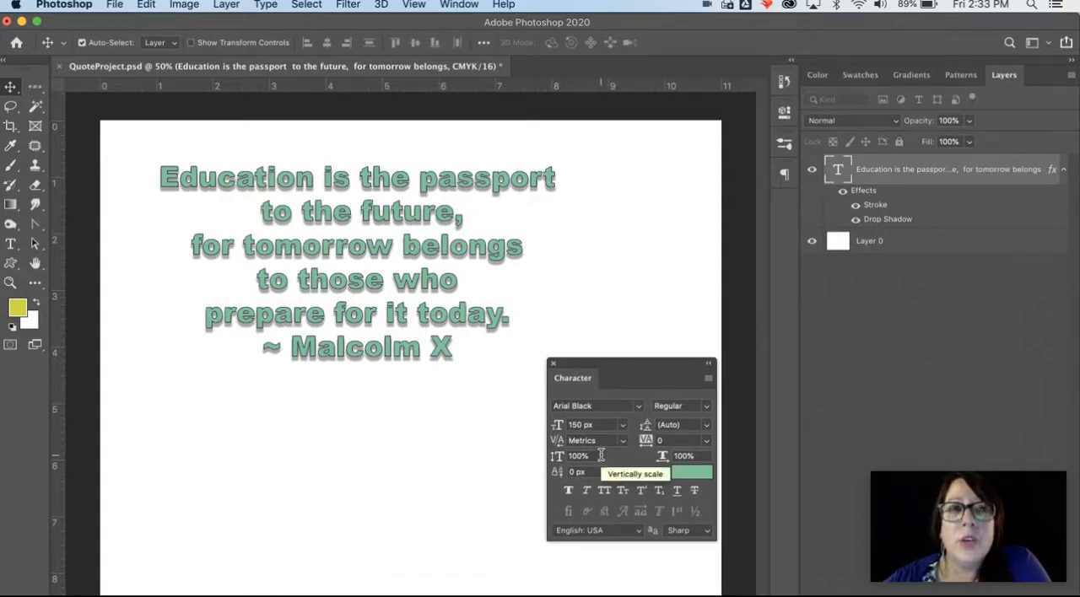
{"action": "left_click", "coordinate": [10, 245]}
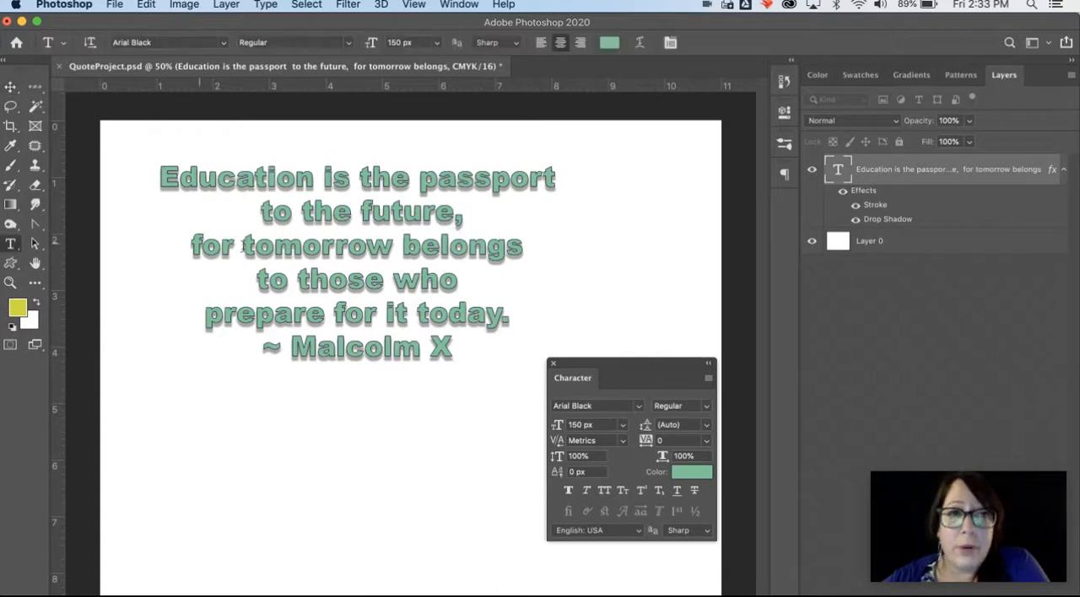
{"action": "left_click", "coordinate": [277, 248]}
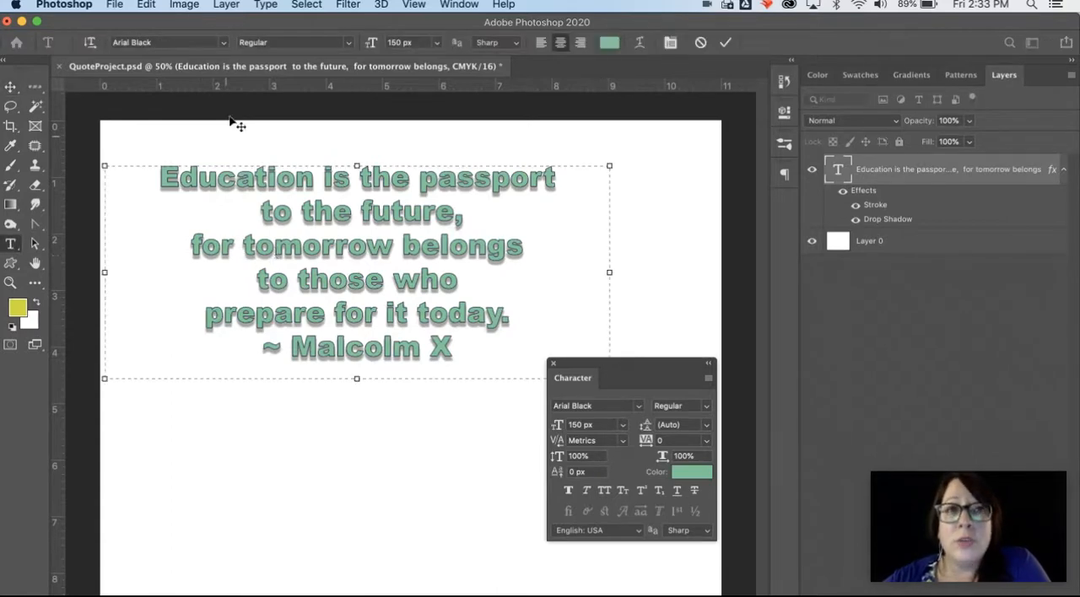
Step: Review the layer commands available during text editing and the list of layer effects, without choosing any
{"action": "left_click", "coordinate": [231, 8]}
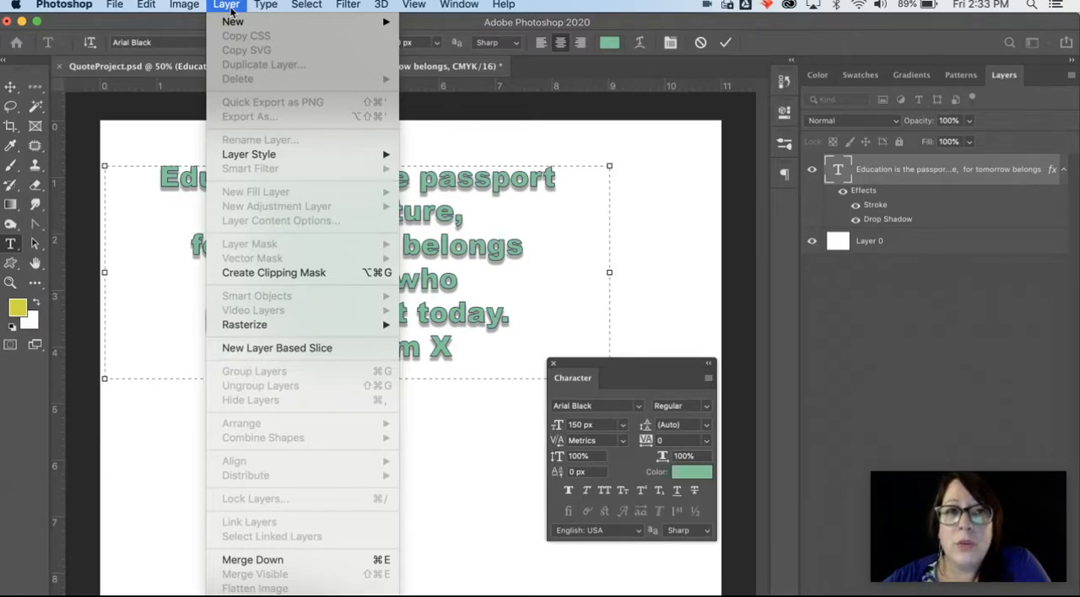
{"action": "left_click", "coordinate": [232, 8]}
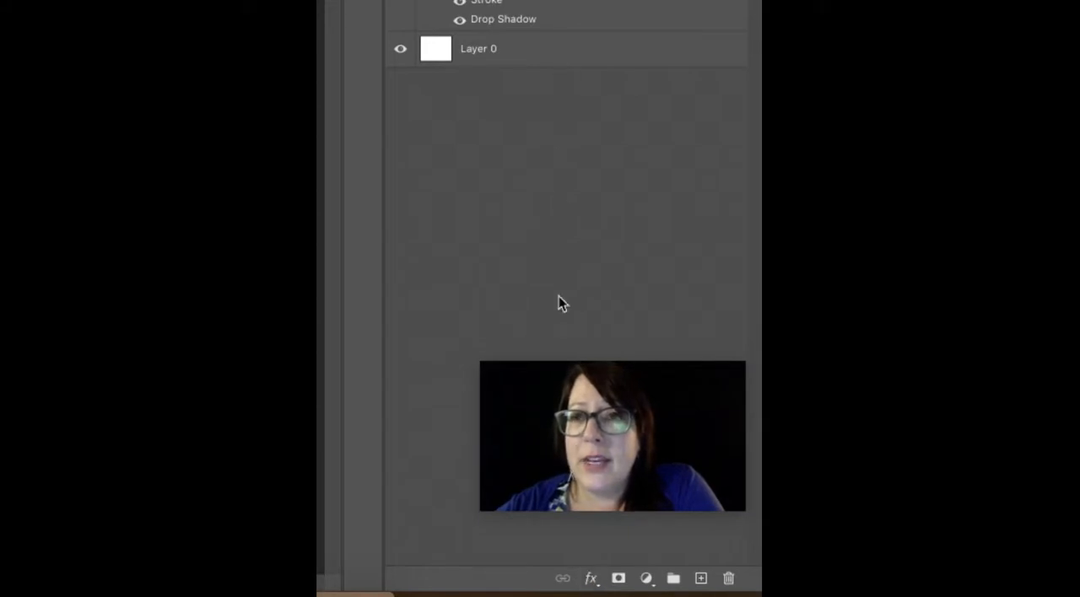
{"action": "left_click", "coordinate": [596, 579]}
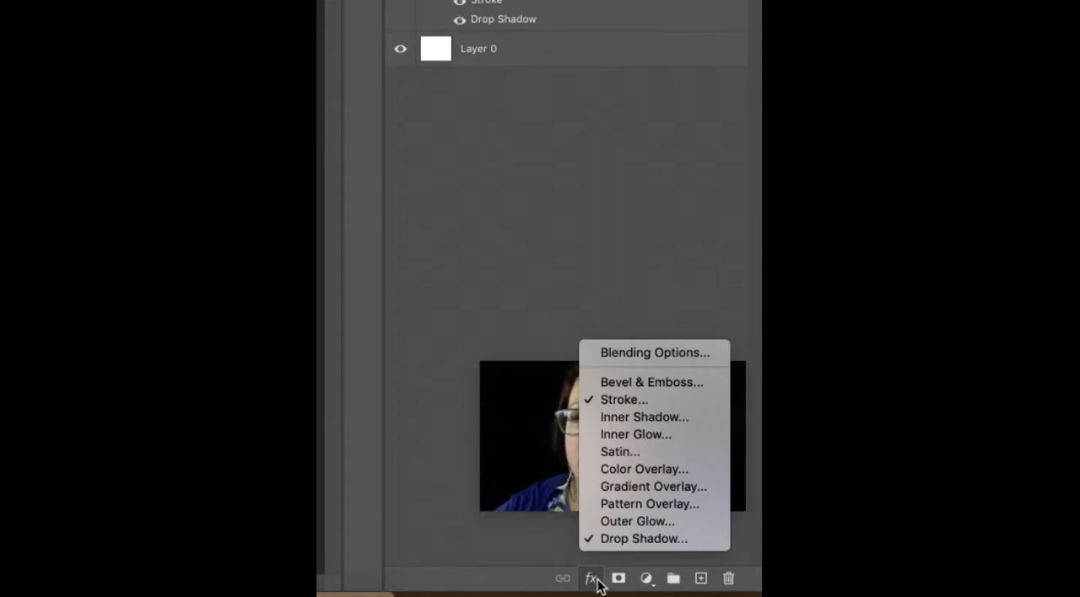
{"action": "left_click", "coordinate": [599, 580]}
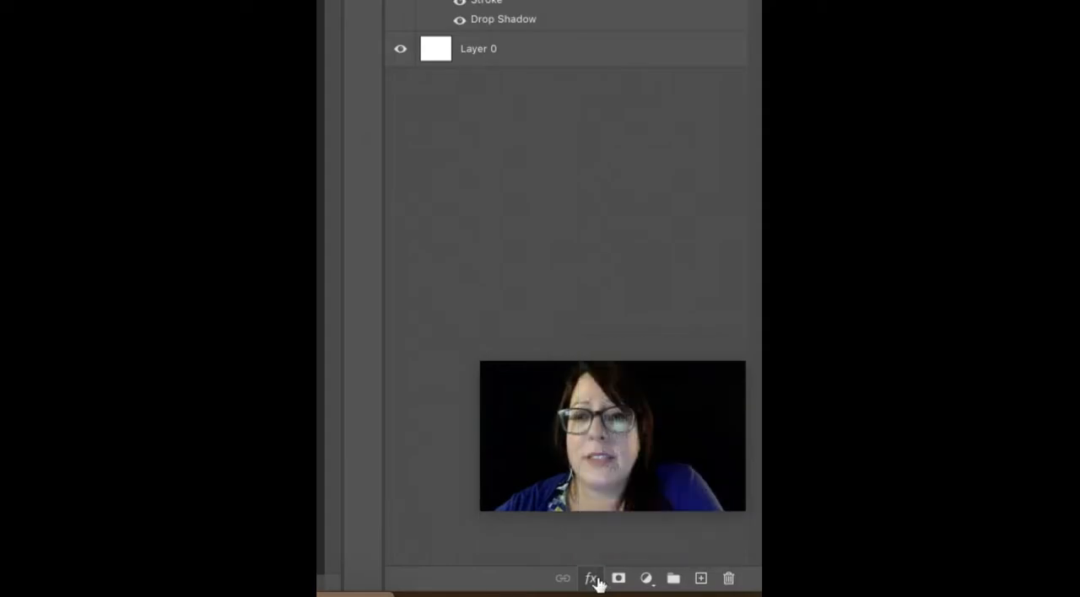